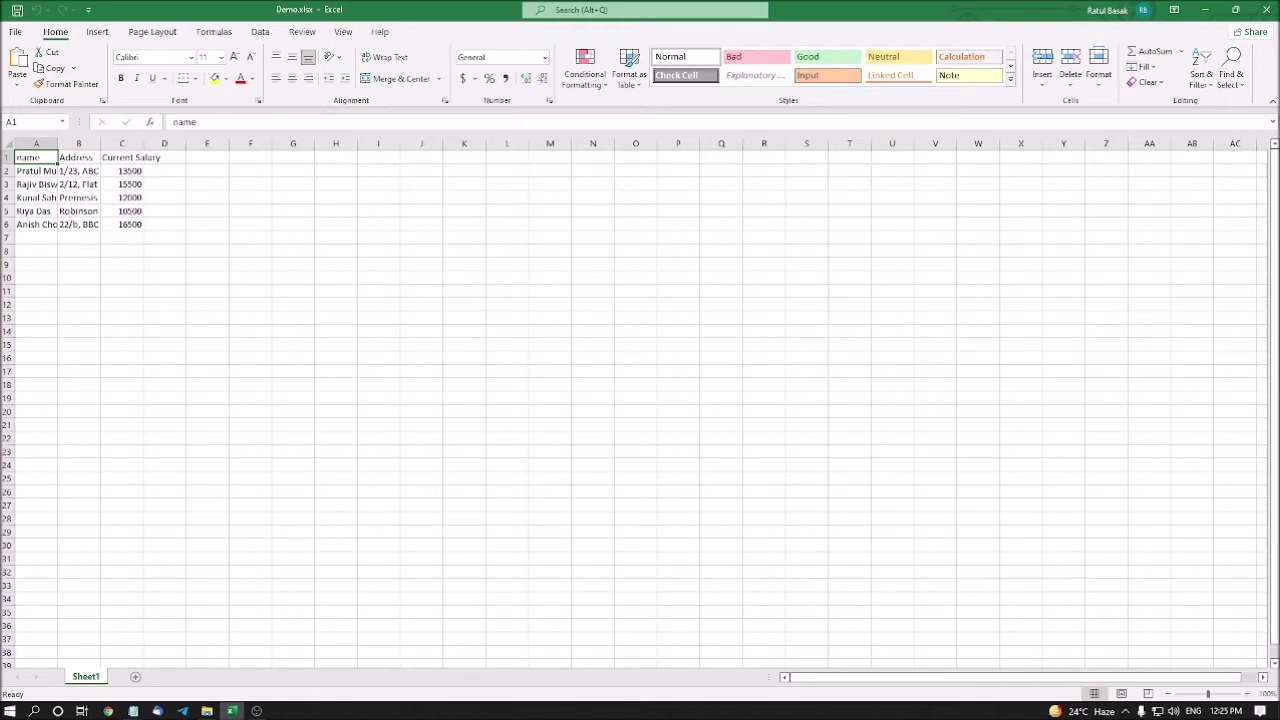
Check the Address and Current Salary headings, read the addresses in B2–B5, then select C1
click(78, 157)
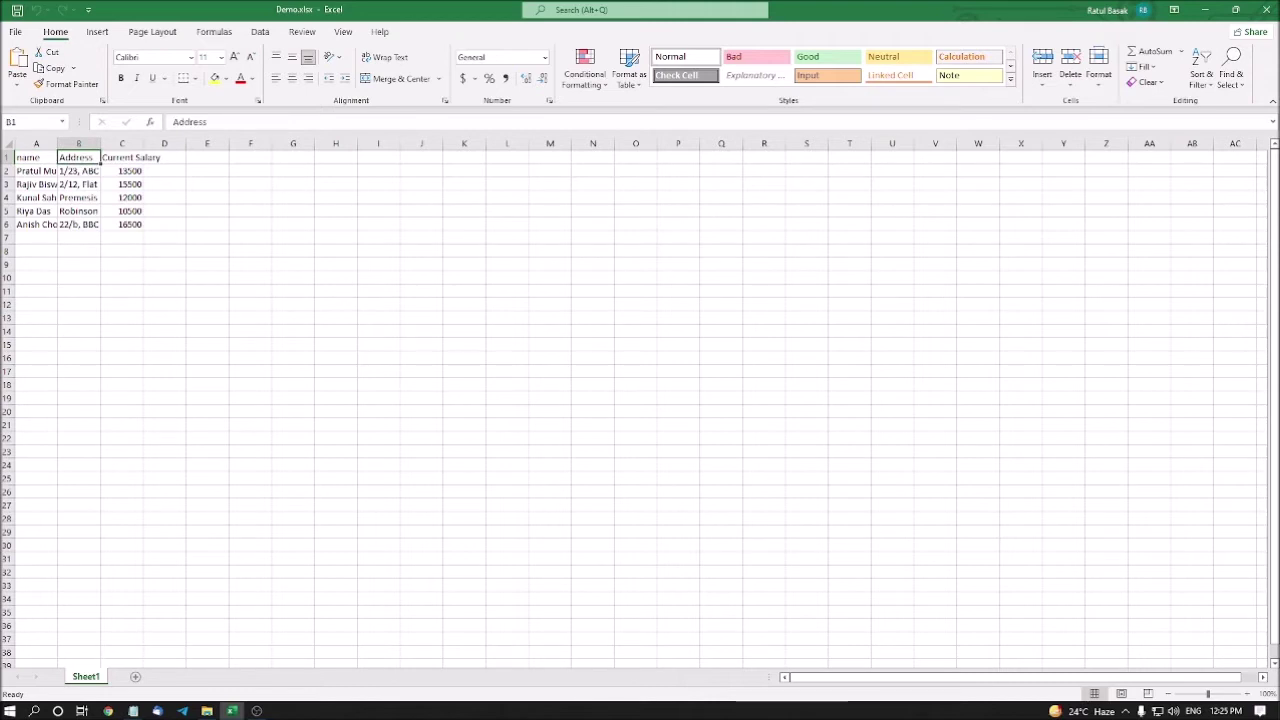
click(135, 158)
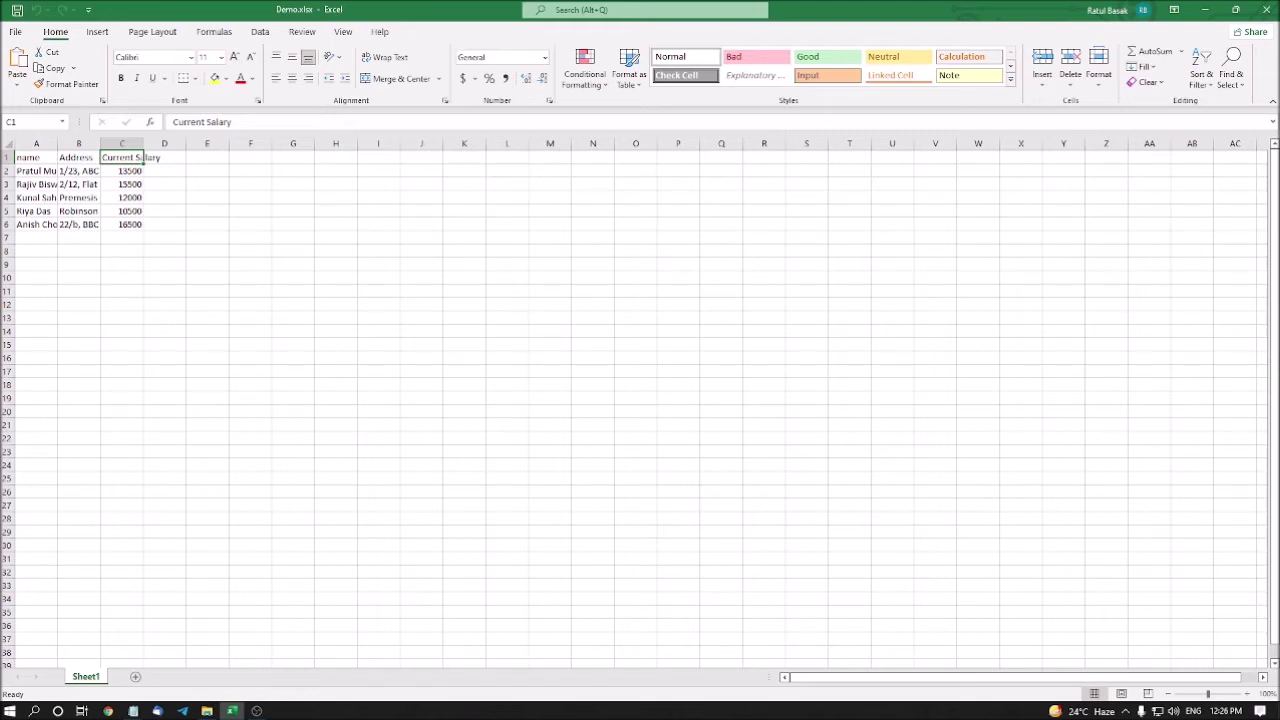
click(78, 157)
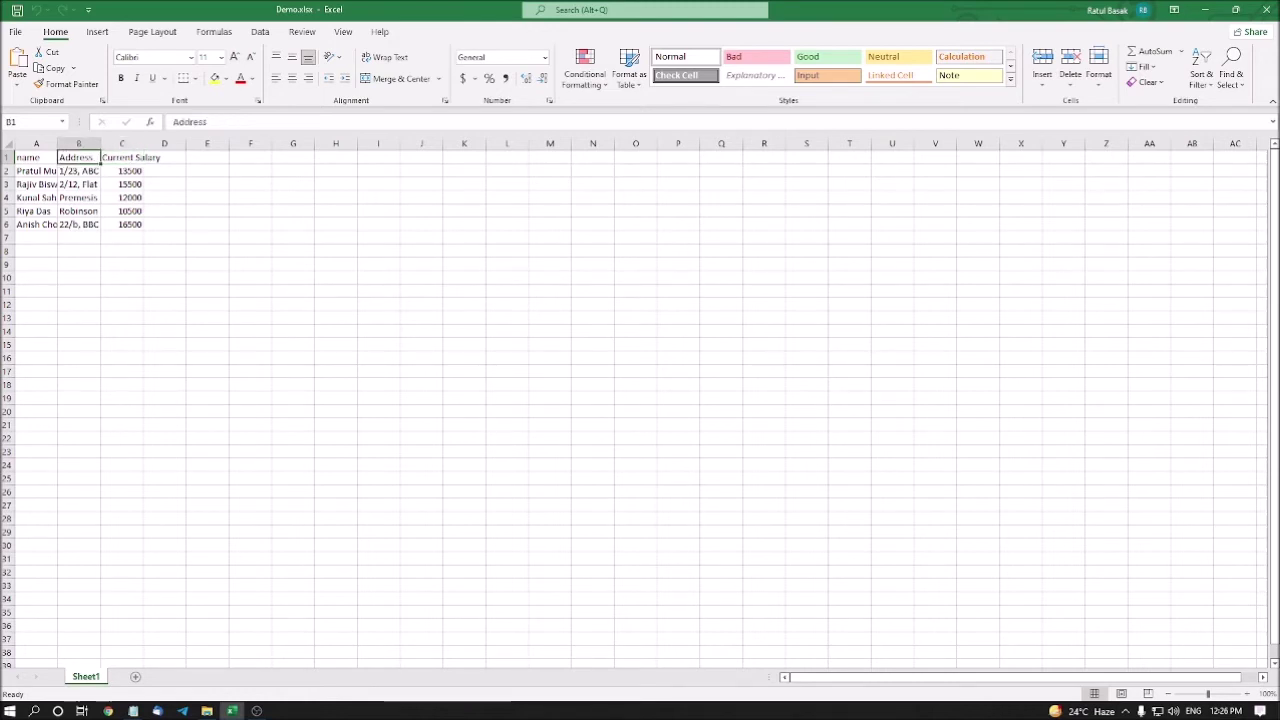
click(78, 171)
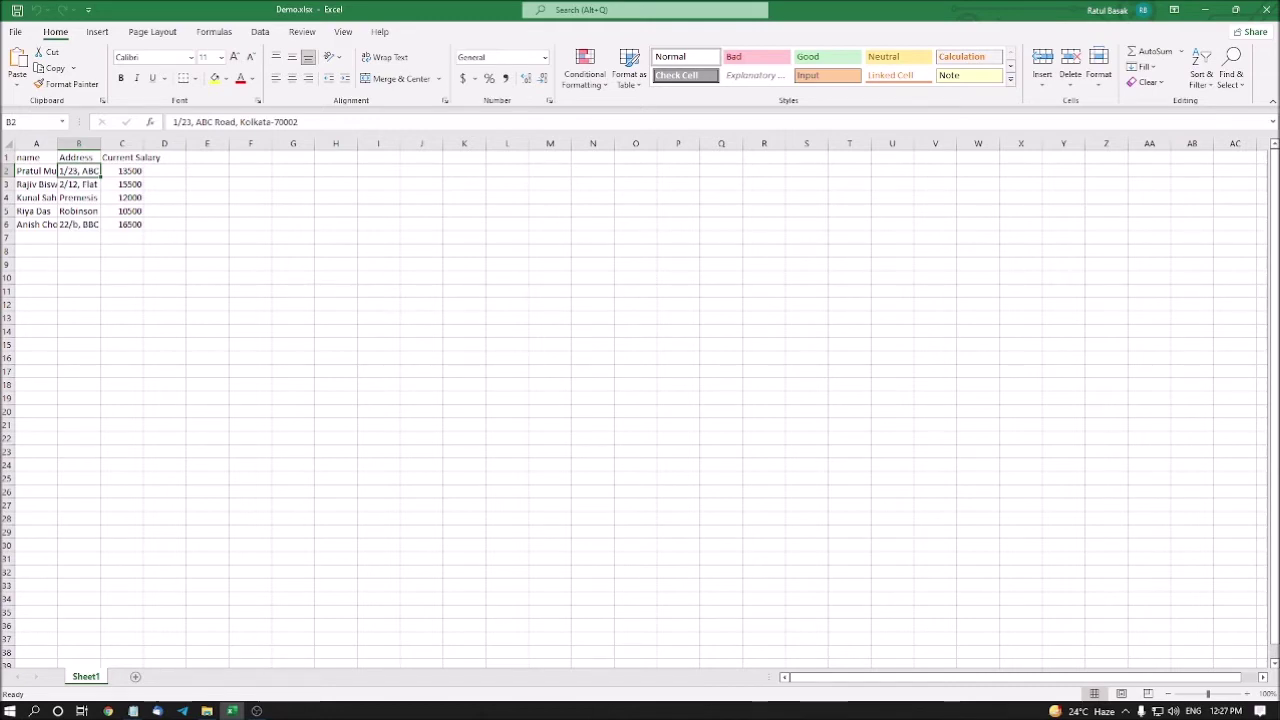
click(79, 184)
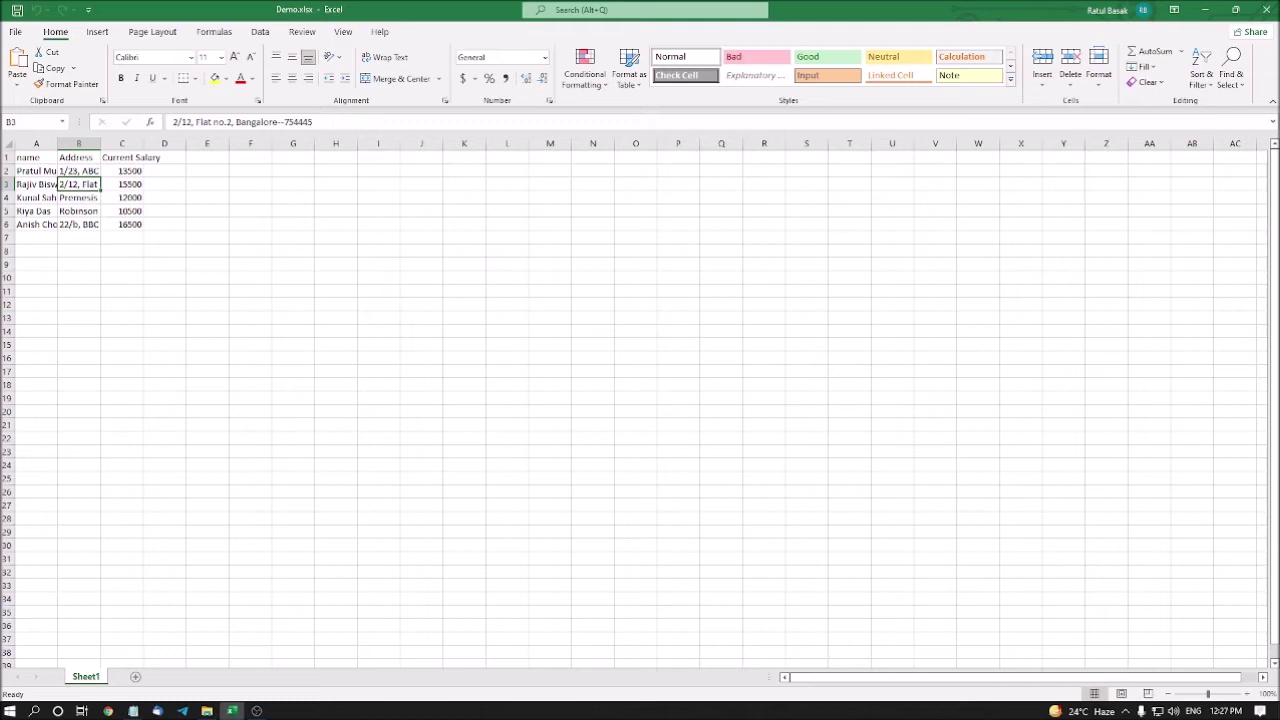
click(79, 197)
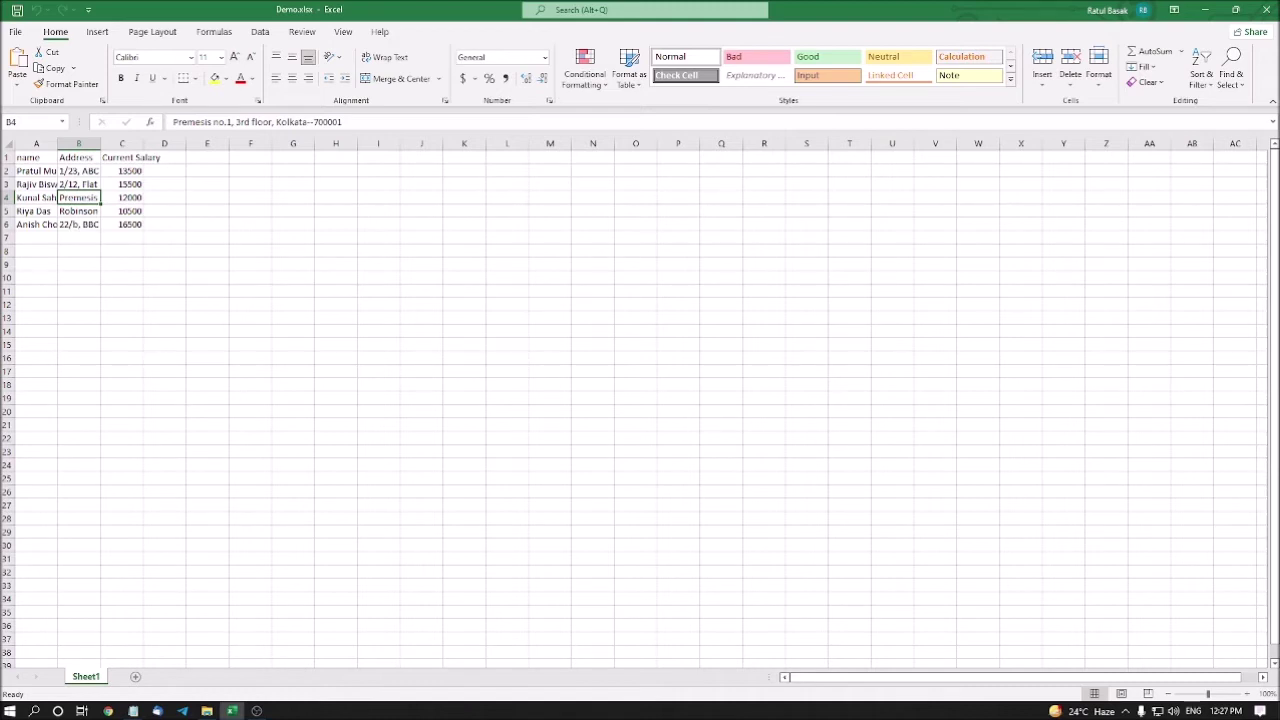
click(79, 211)
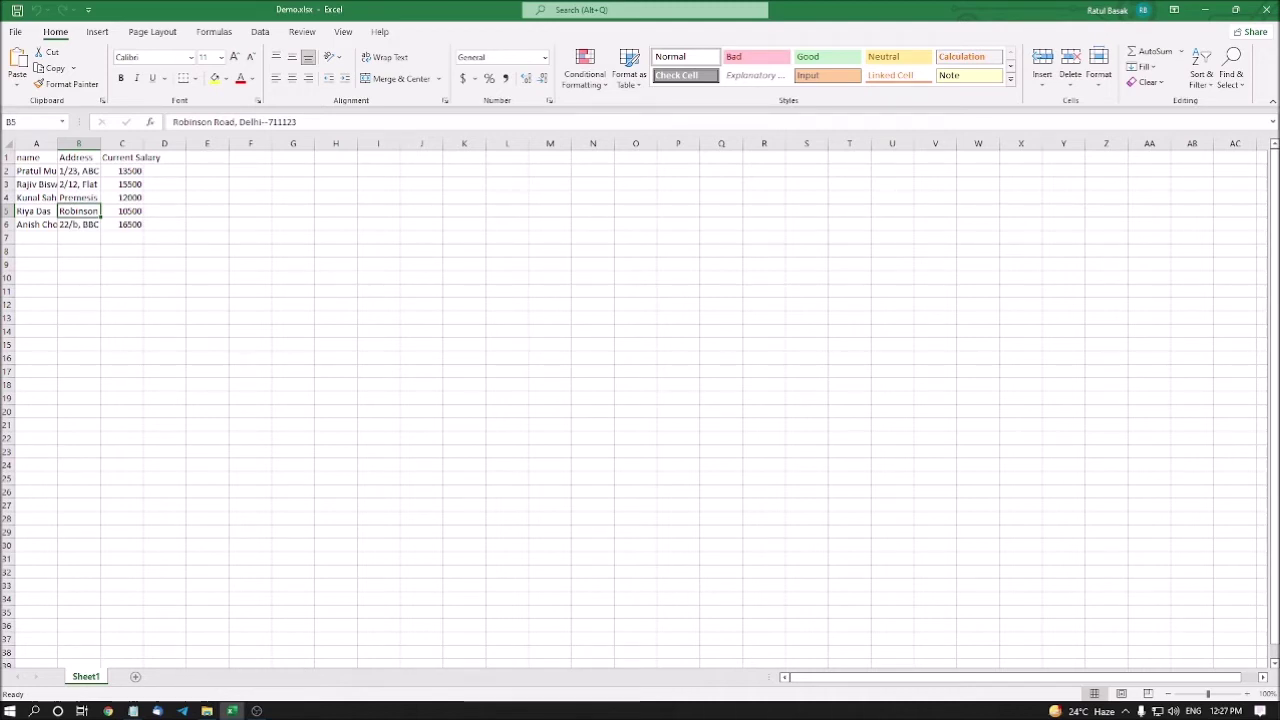
key(Up)
key(Up)
key(Up)
key(Up)
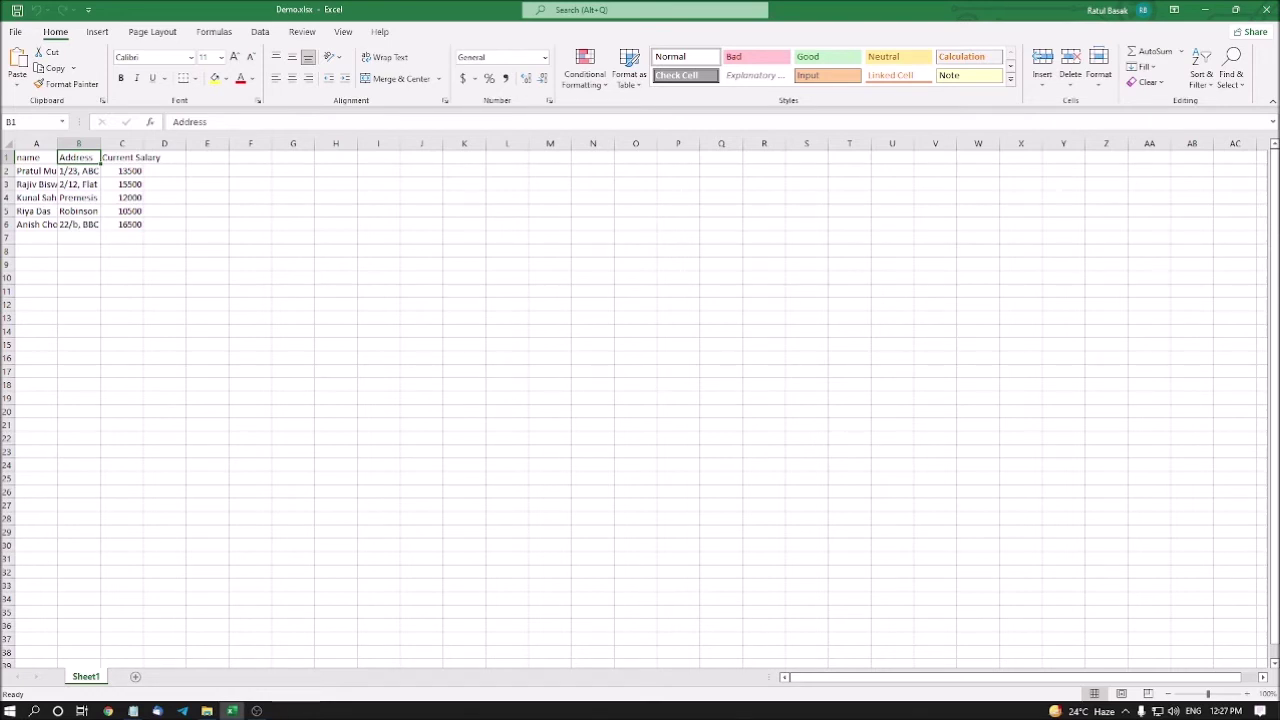
click(133, 157)
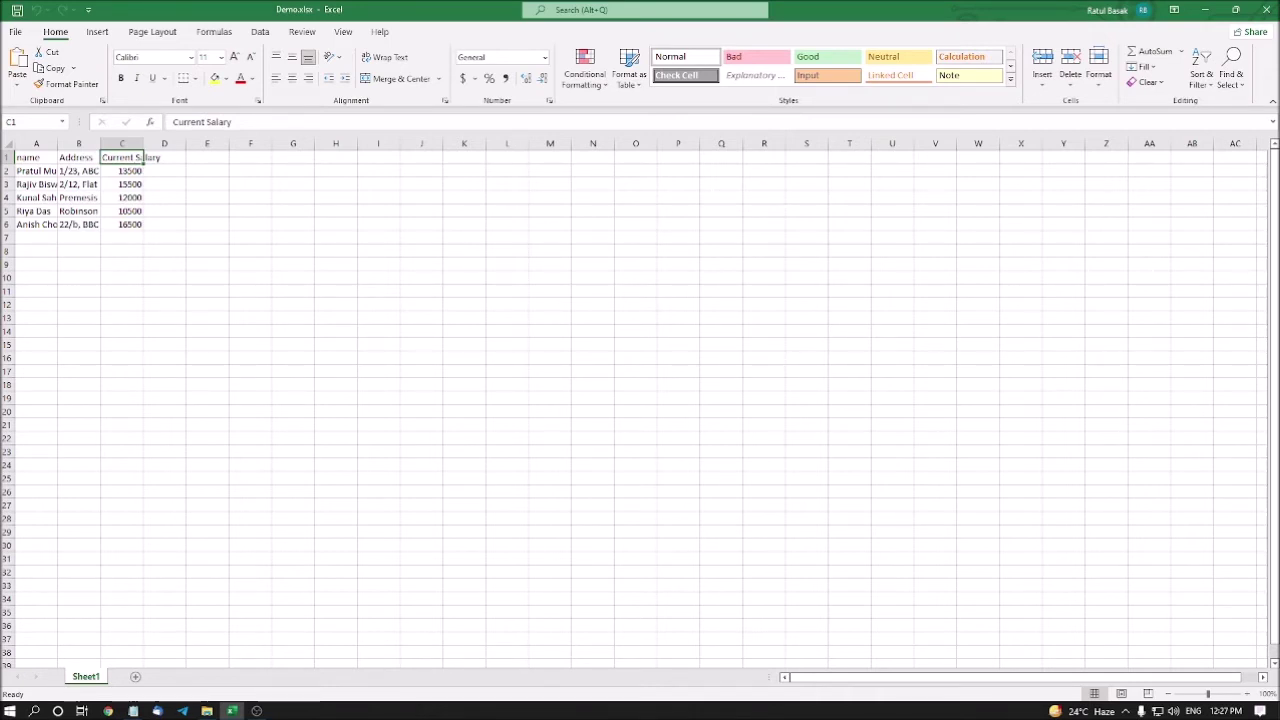
Open the Column Width dialog for column C, showing its current 8.43 width
key(alt+h)
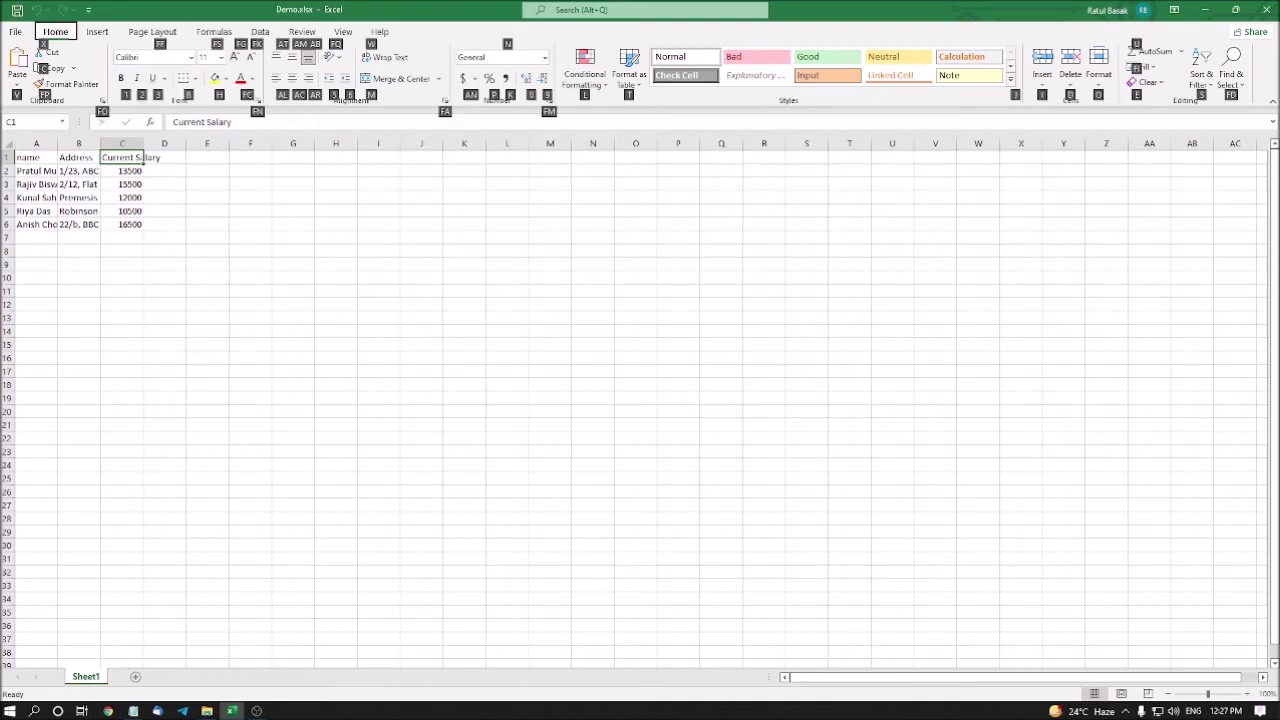
key(o)
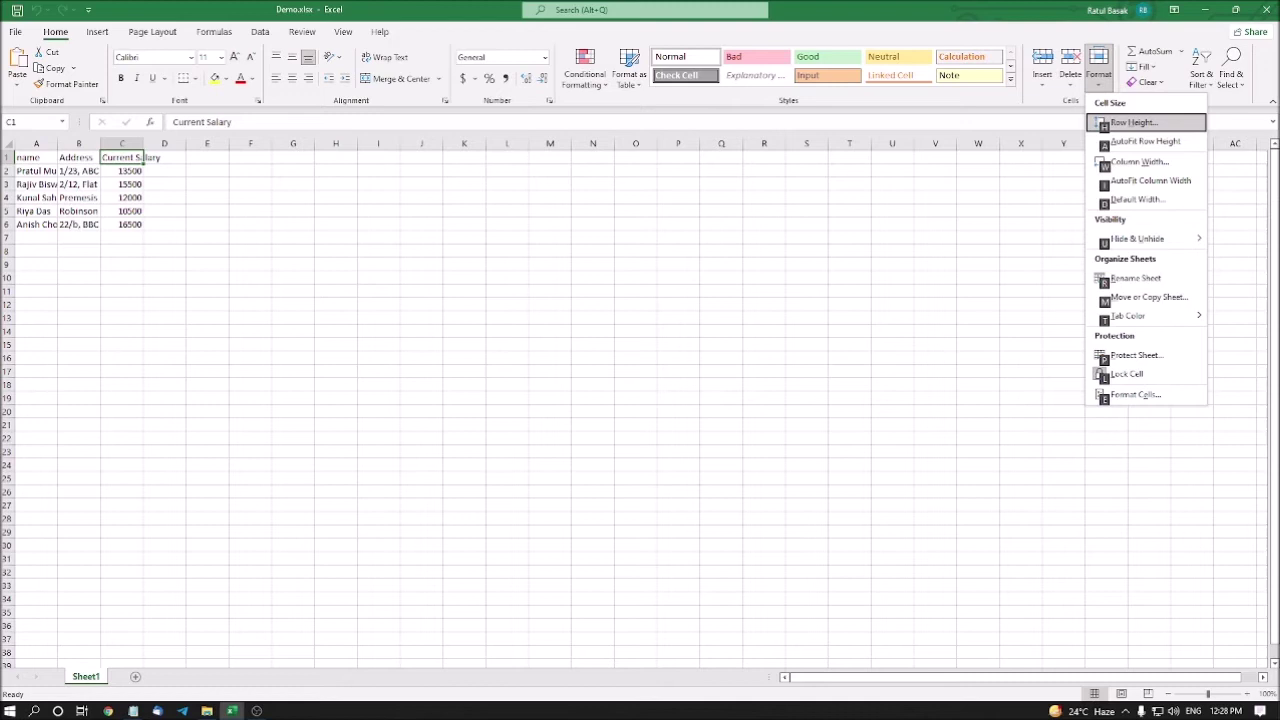
key(Down)
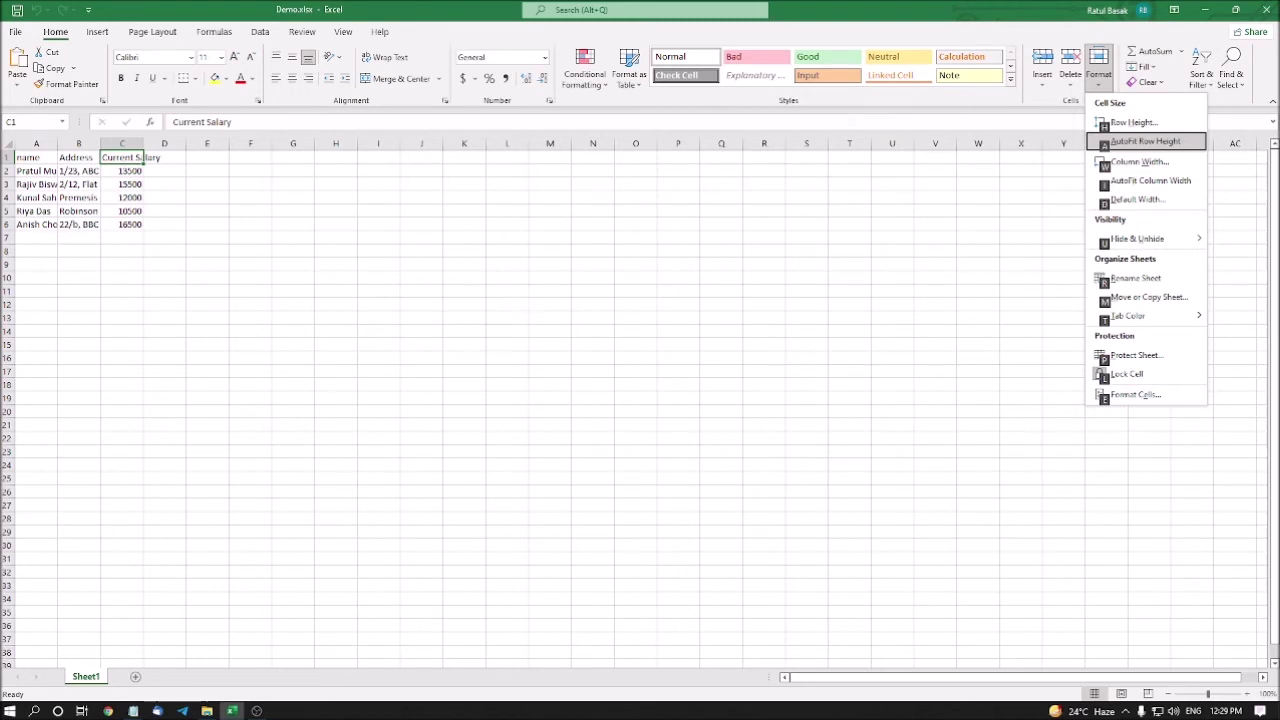
key(Down)
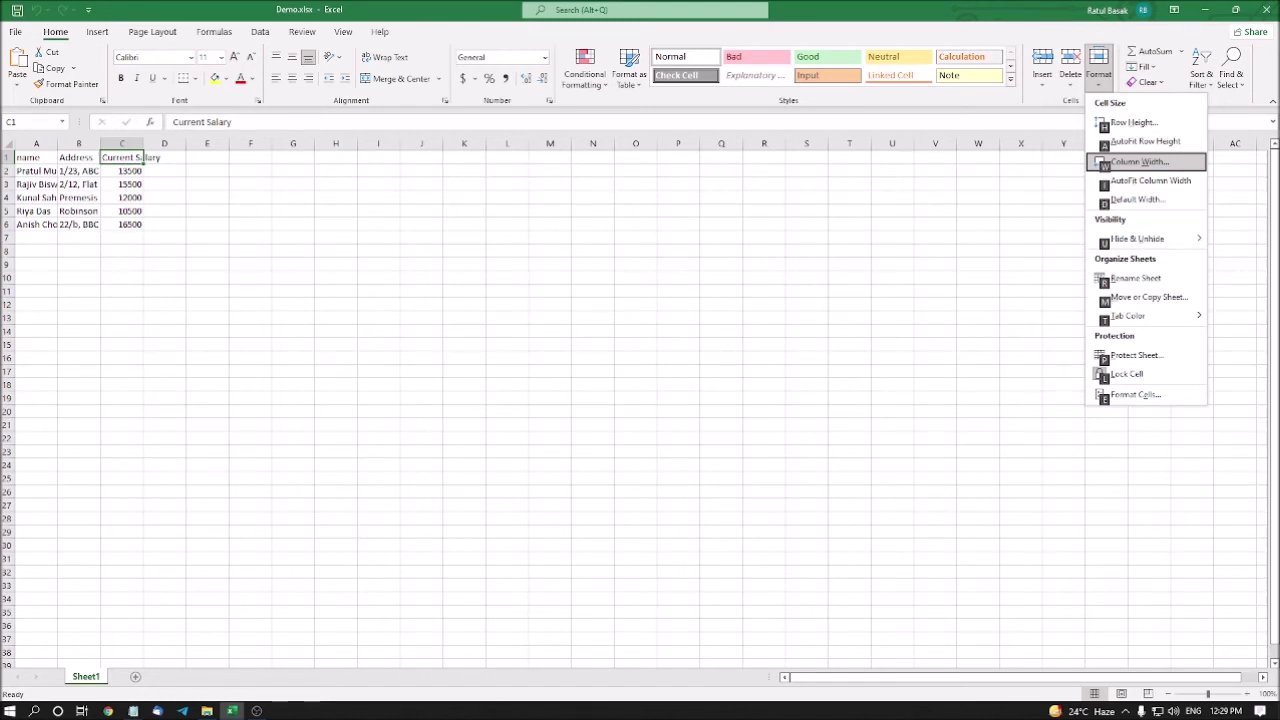
key(w)
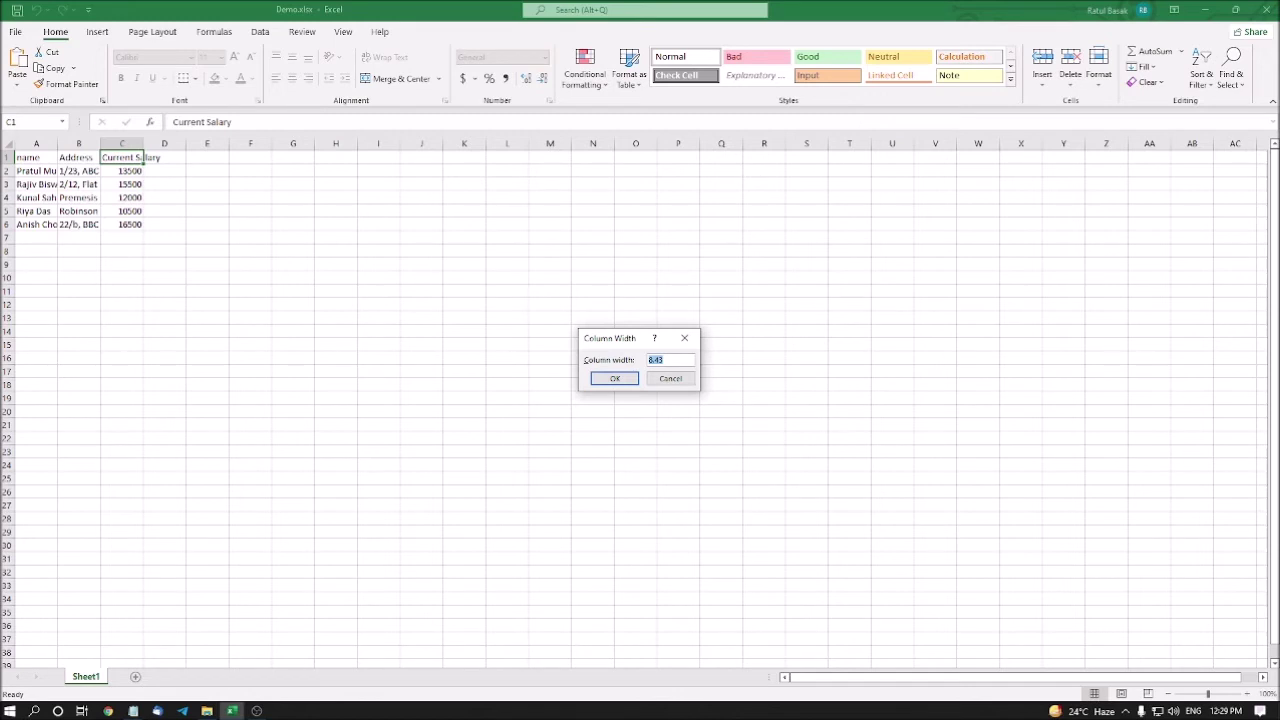
Replace column C's 8.43 width with a larger value so 'Current Salary' shows in full
click(664, 359)
key(Tab)
key(shift+Tab)
text(1)
key(Return)
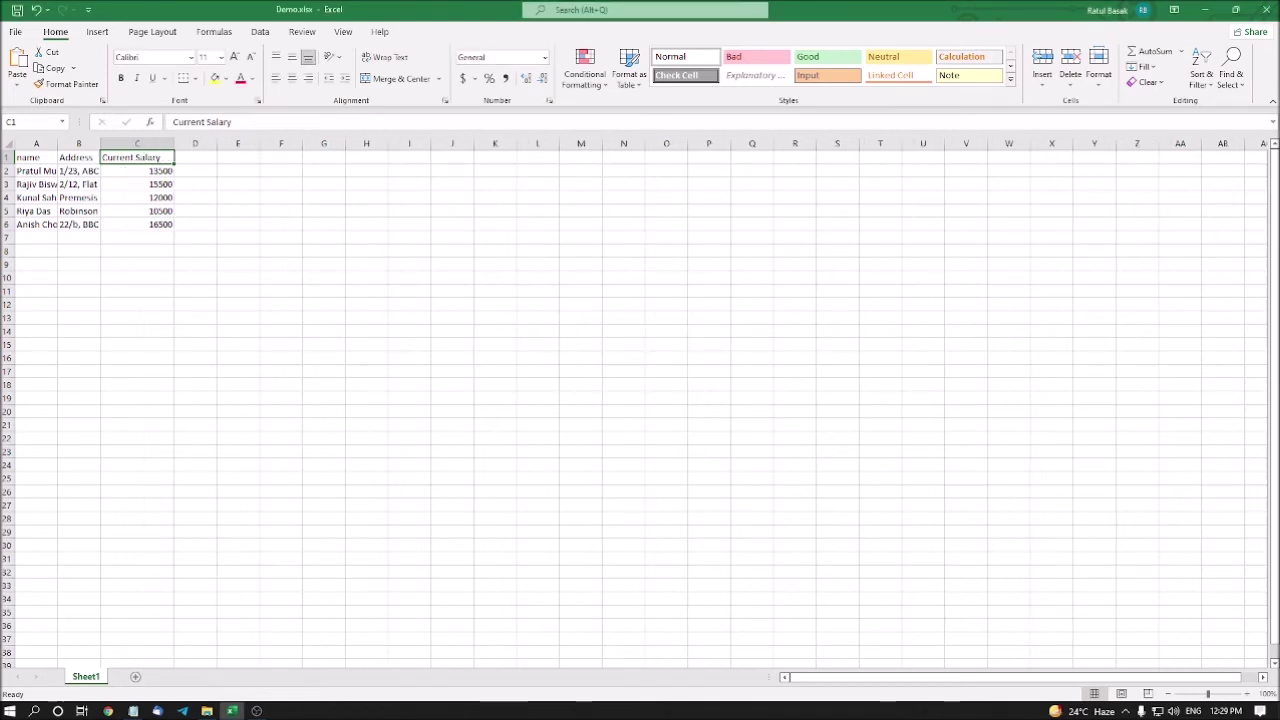
click(78, 157)
Select the entire worksheet and set every column's width to 15
click(137, 157)
key(ctrl+a)
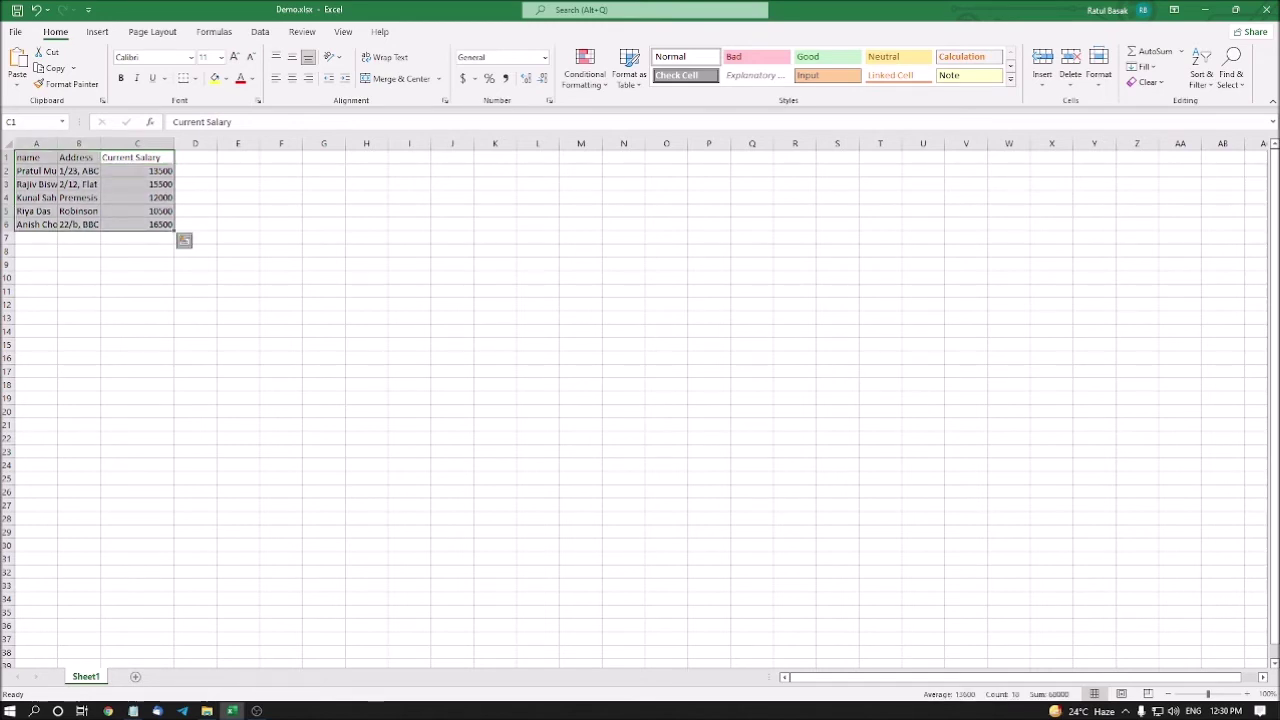
key(ctrl+q)
key(Escape)
key(ctrl+a)
key(alt+h)
key(o)
key(w)
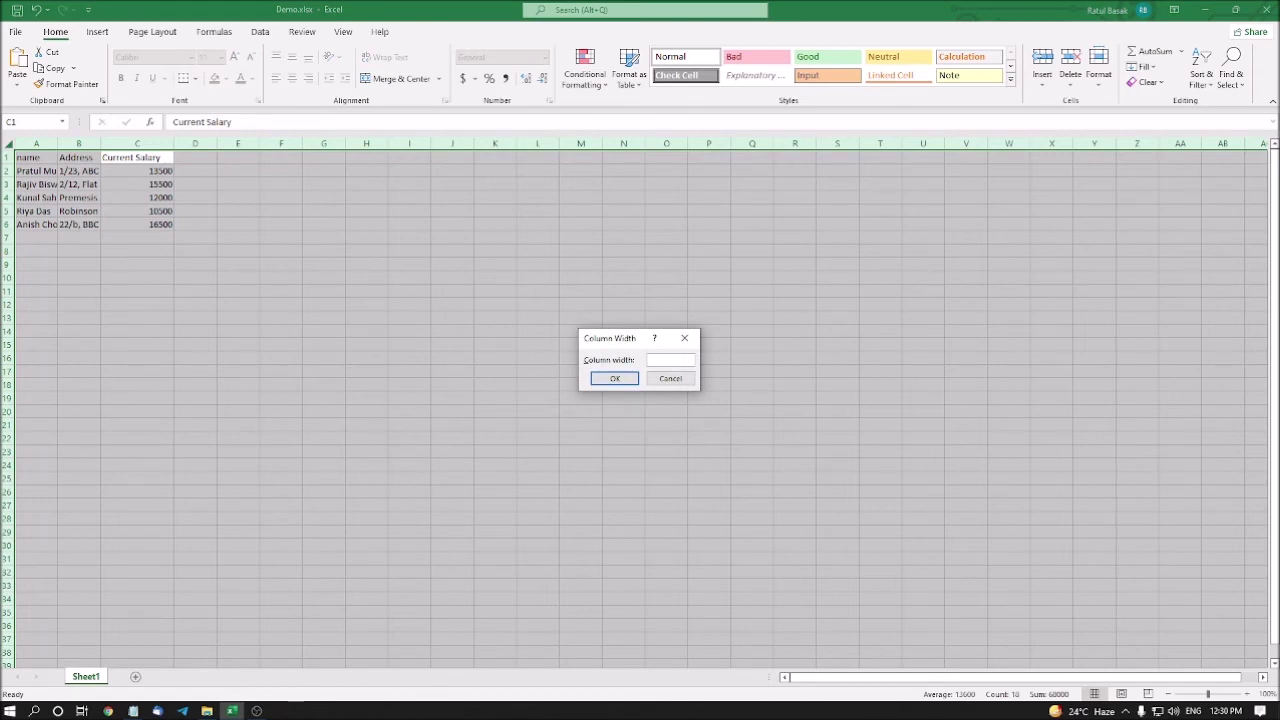
text(15)
key(Return)
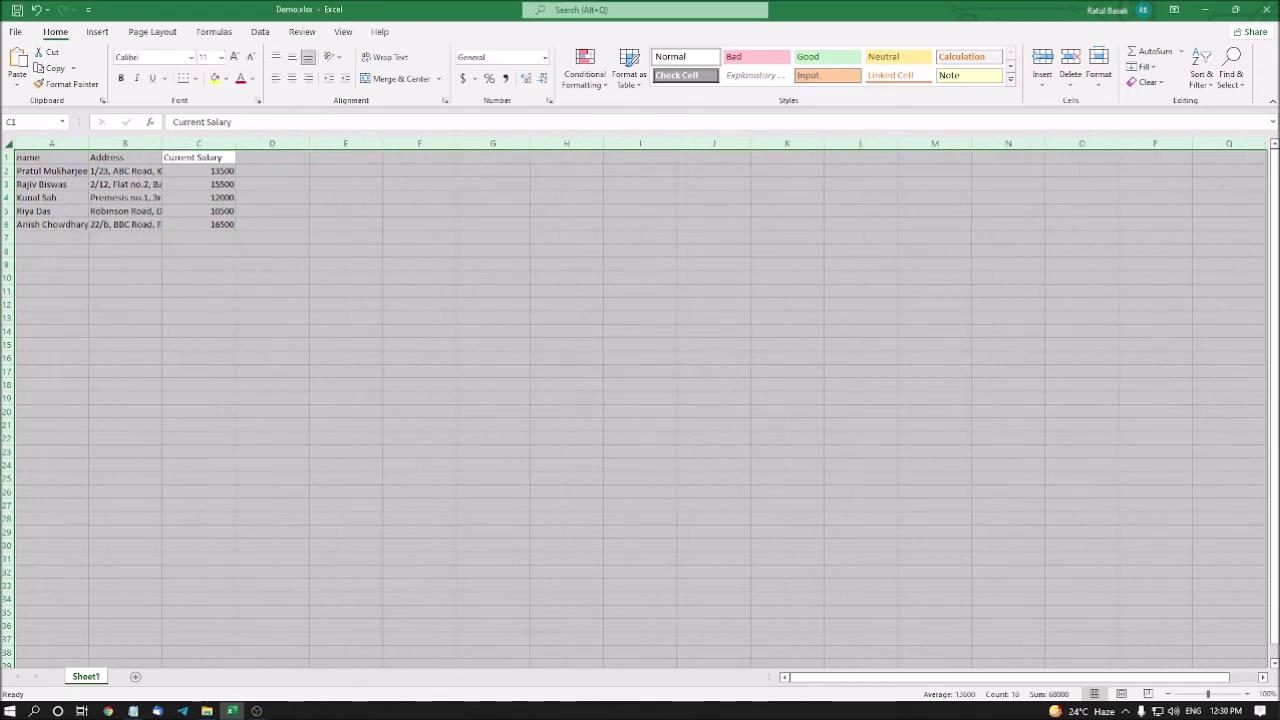
key(Left)
key(Right)
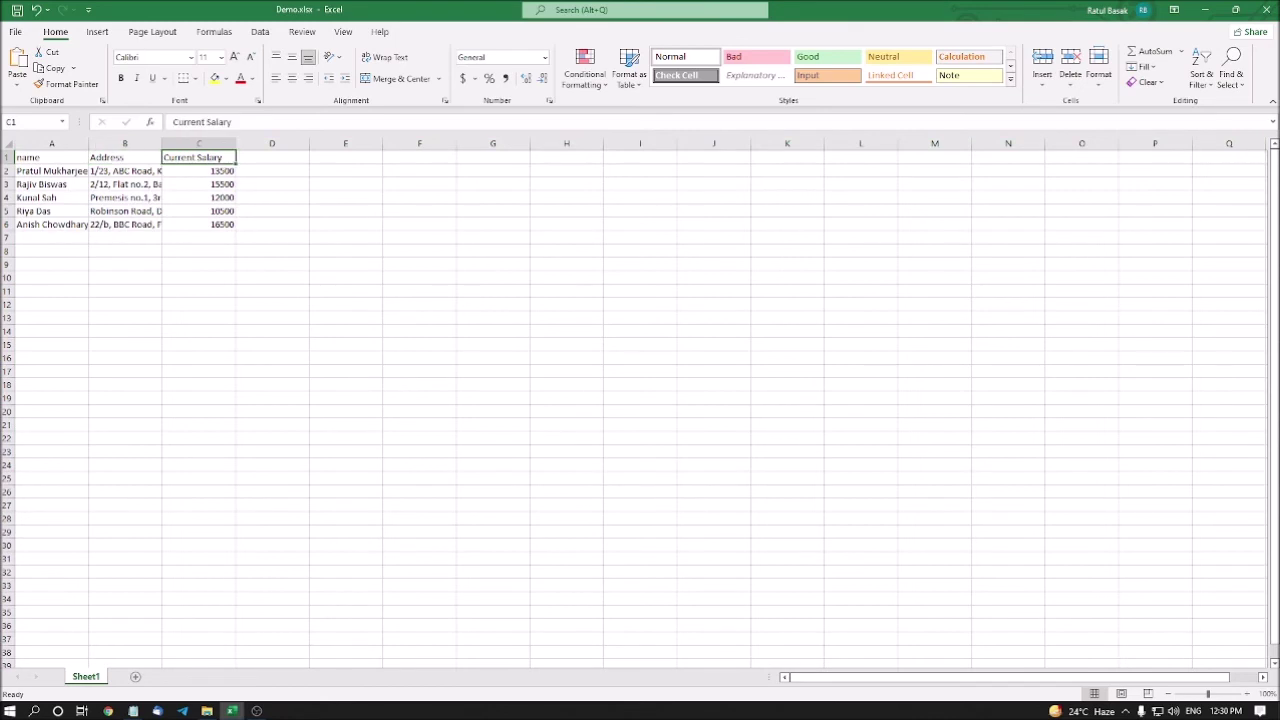
key(Left)
key(Right)
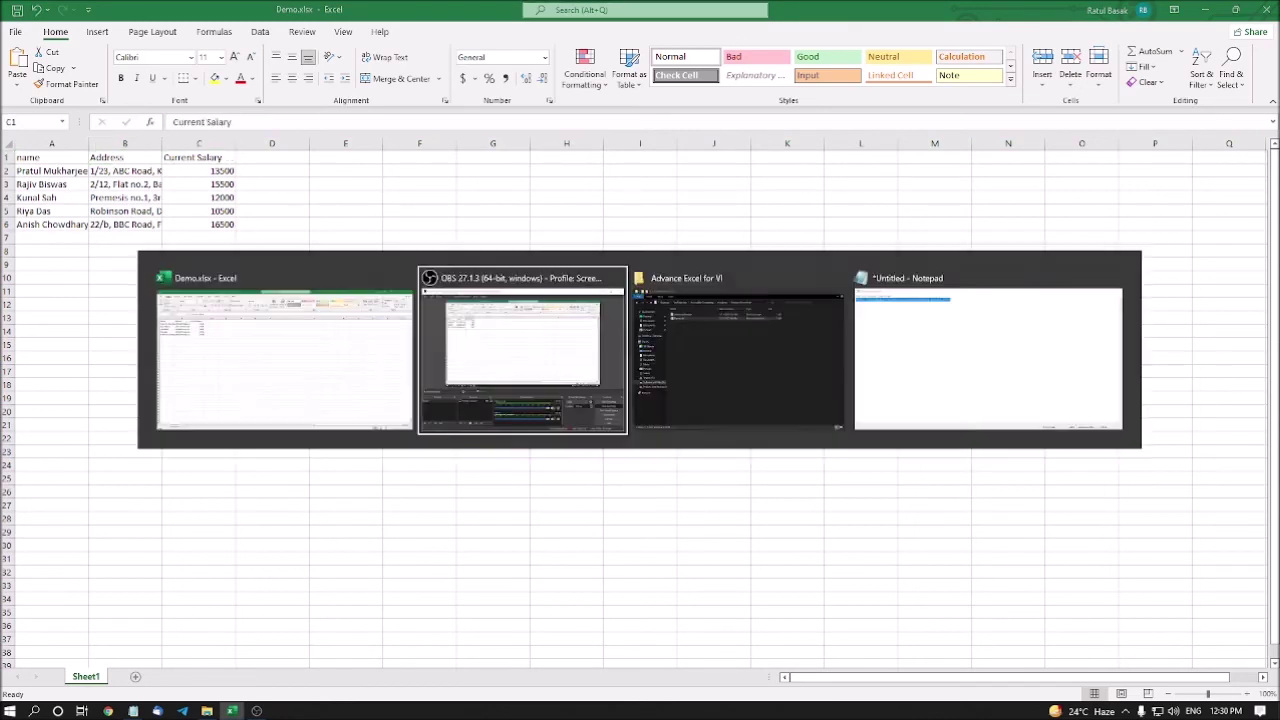
key(alt+Tab)
key(Escape)
click(125, 157)
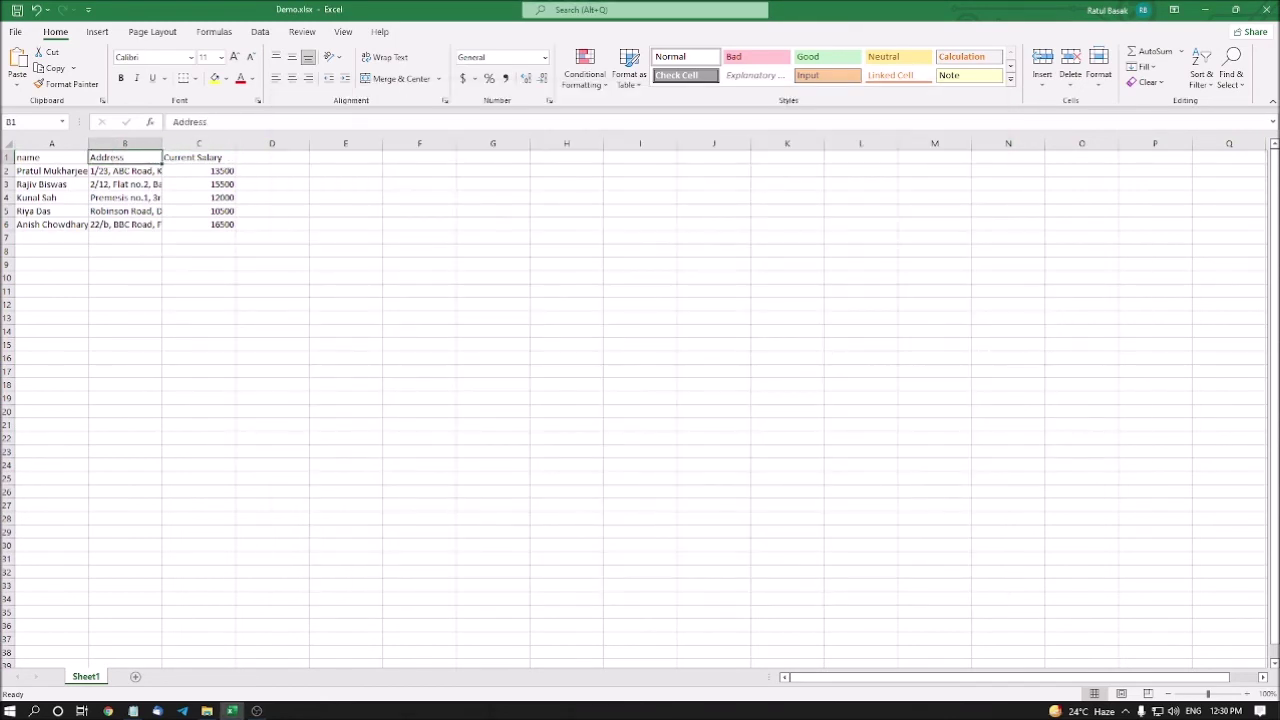
click(125, 171)
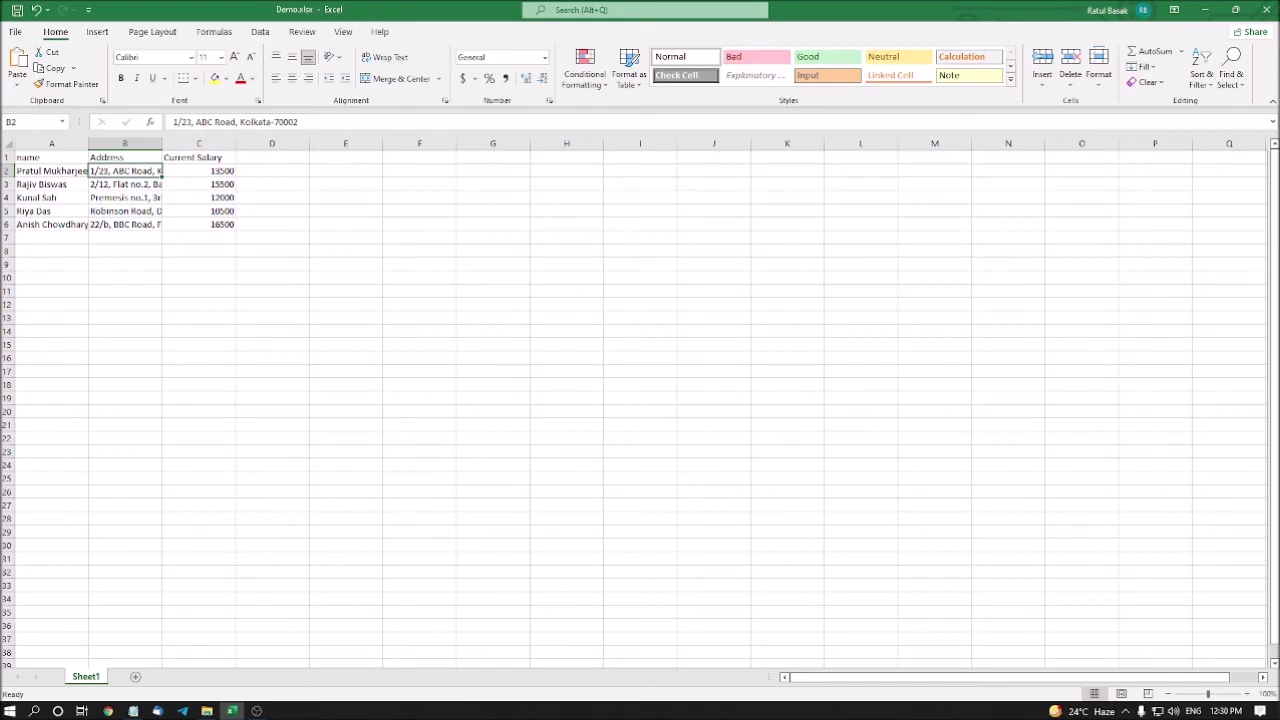
Select addresses B2:B6 and set column B's width to 25
key(ctrl+shift+Down)
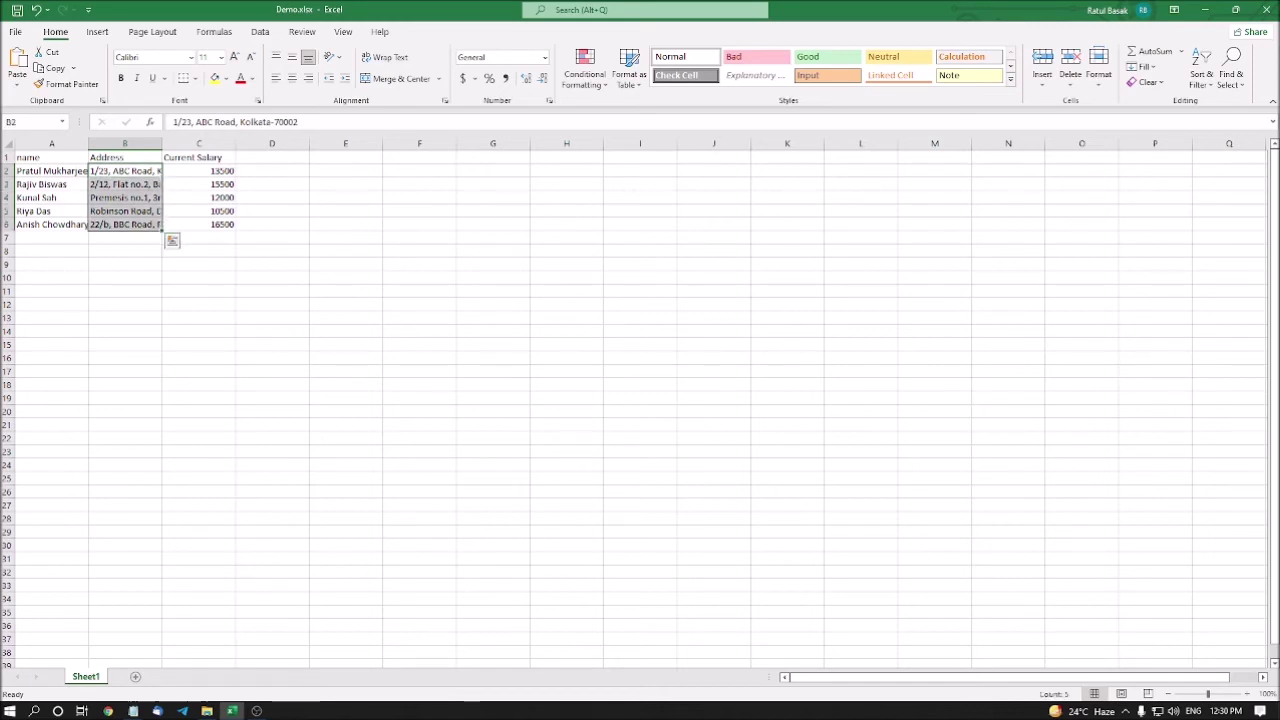
key(alt)
key(h)
key(o)
key(w)
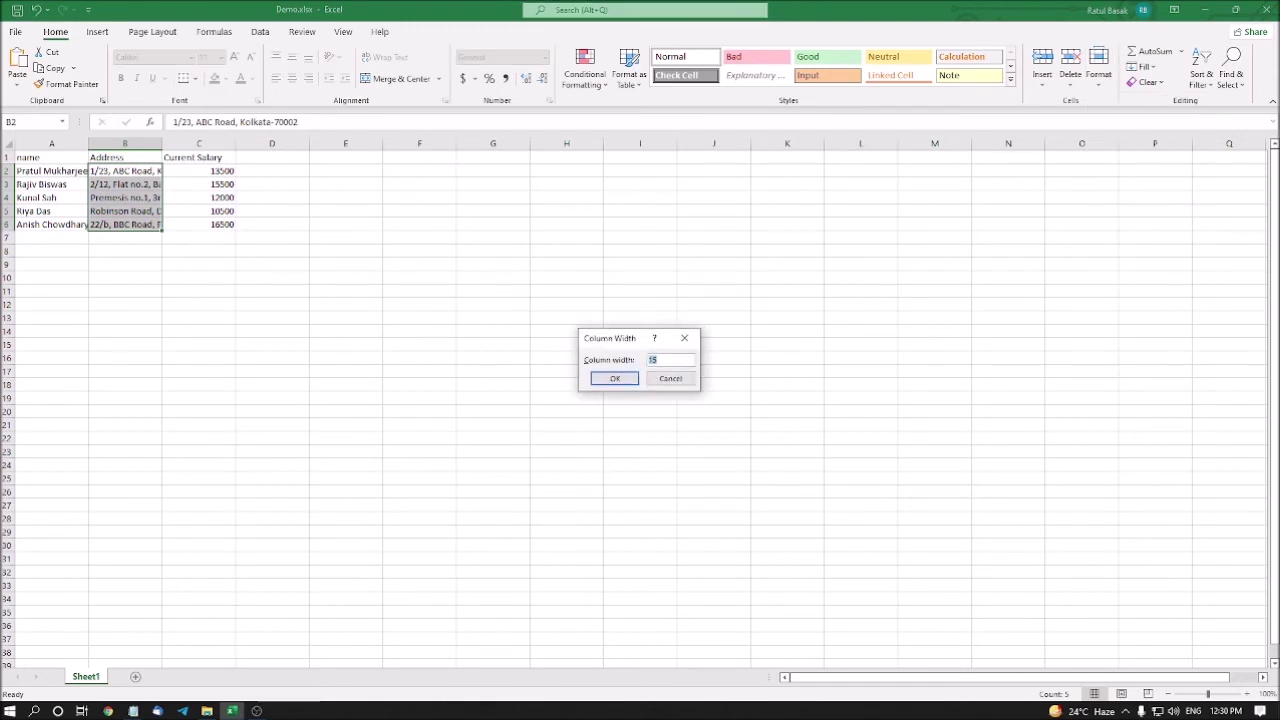
text(25.00)
key(Tab)
key(Return)
key(ctrl+q)
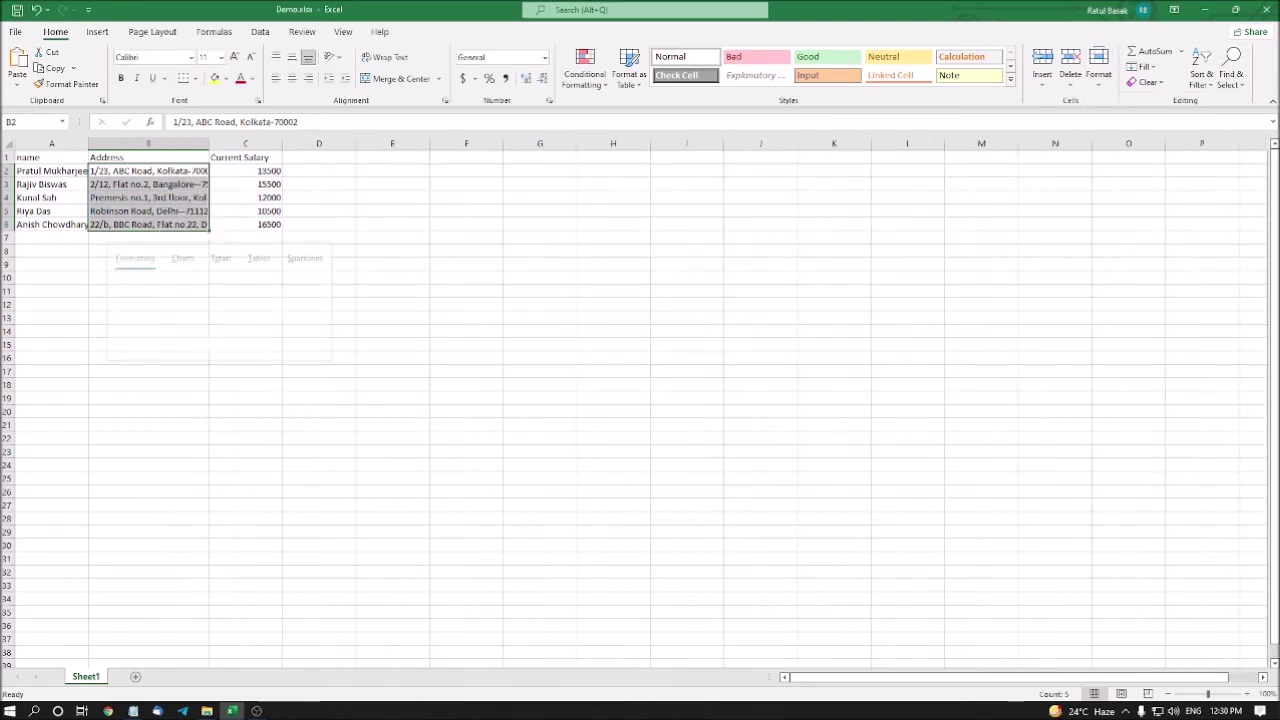
key(Escape)
Check the widened addresses in cells B1 through B4, then select the whole table
click(148, 157)
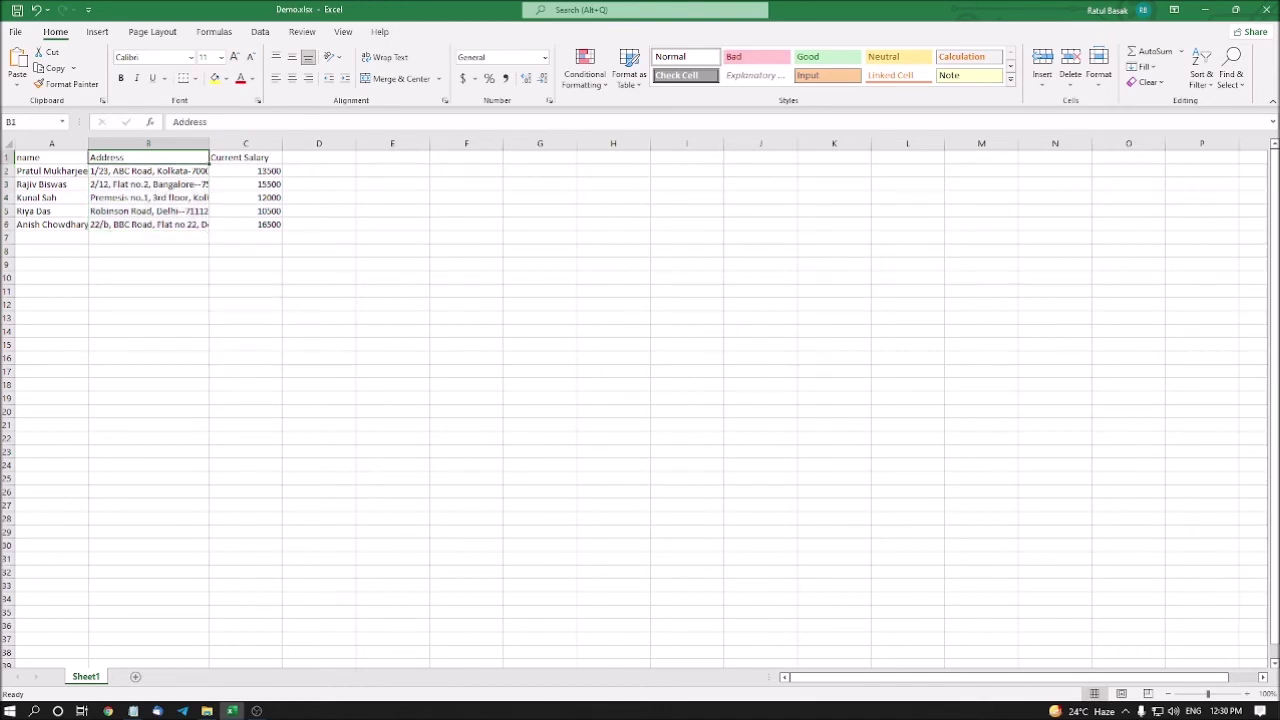
click(148, 171)
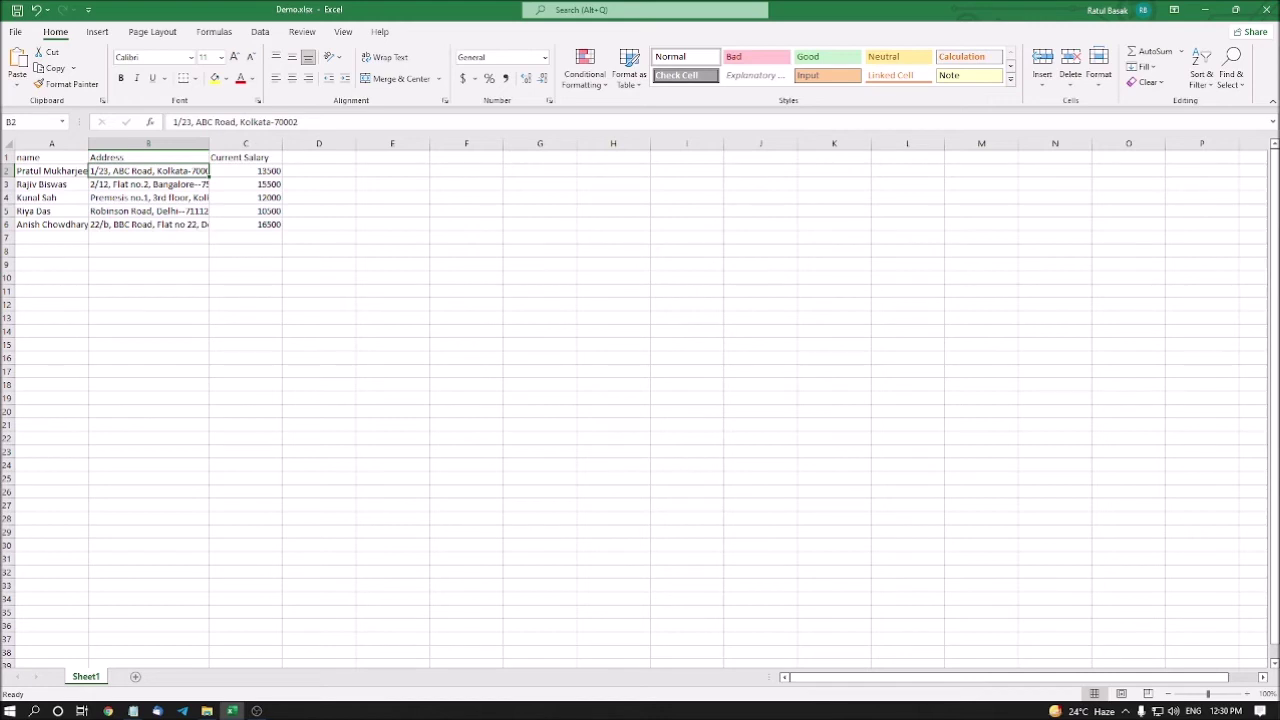
click(148, 184)
click(148, 197)
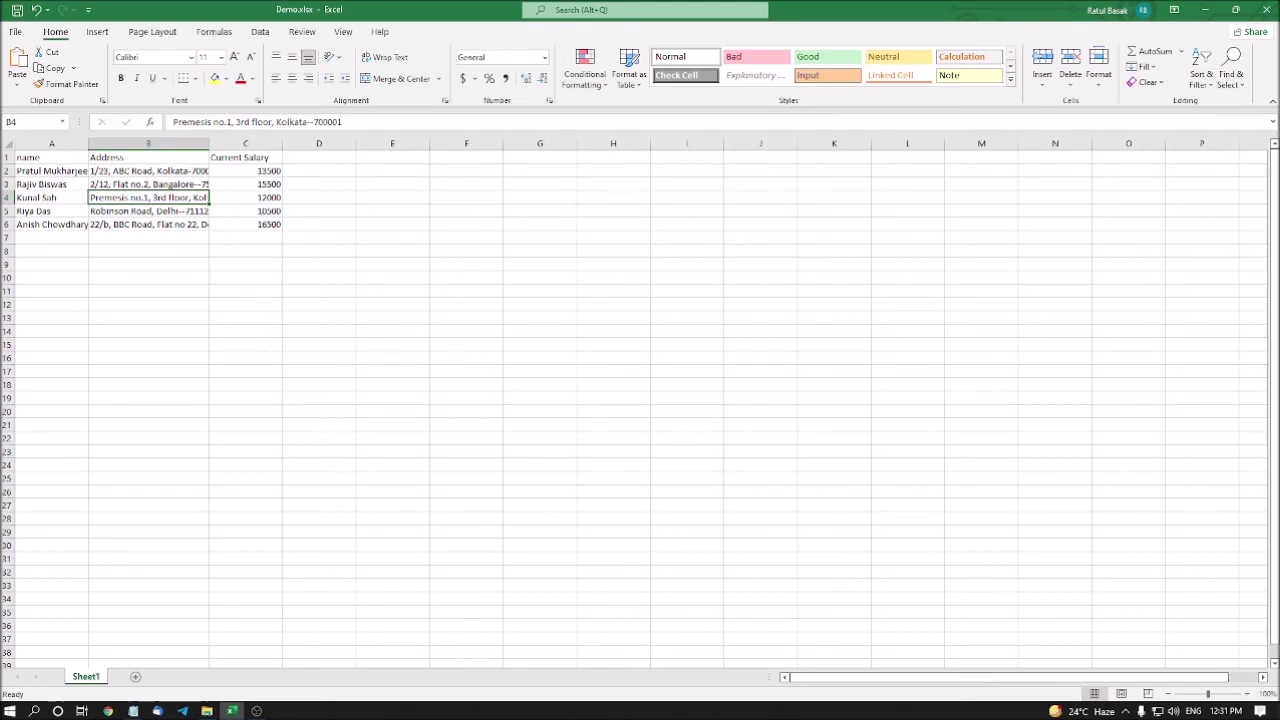
key(ctrl+a)
Set columns A, B and C to width 30, then check cells B3 and C3
key(alt)
key(h)
text(o)
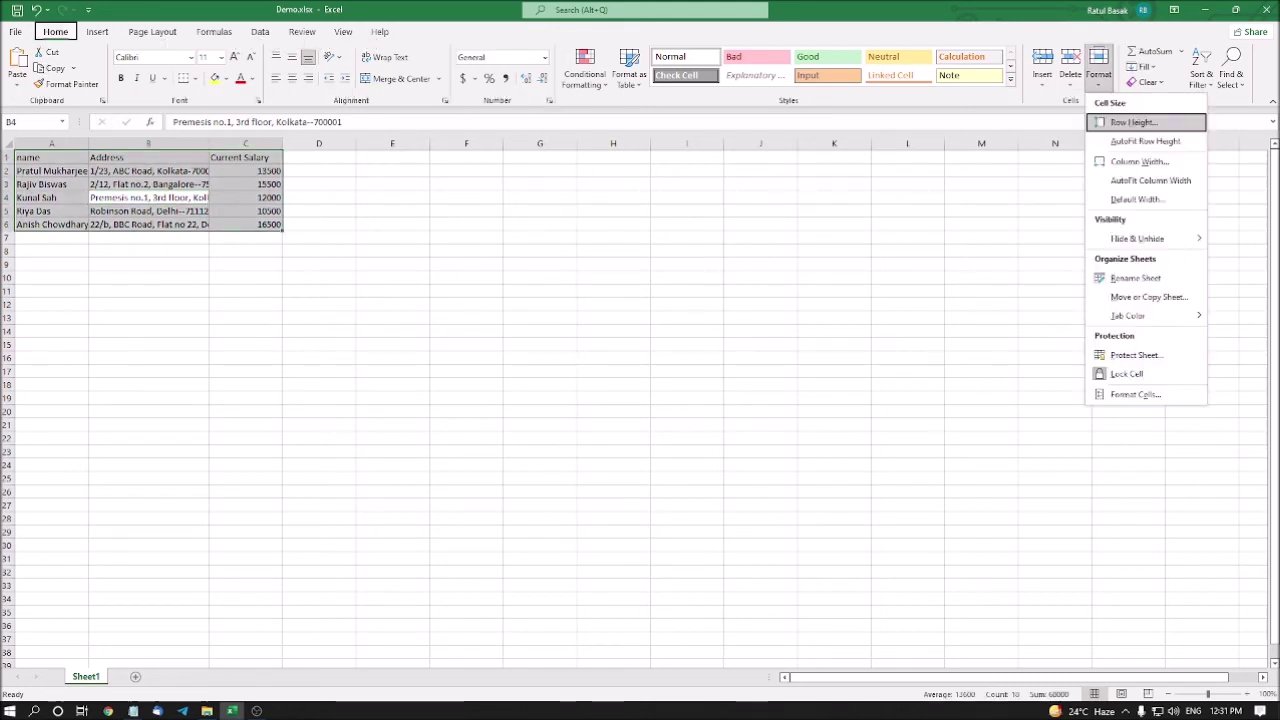
text(w30.00)
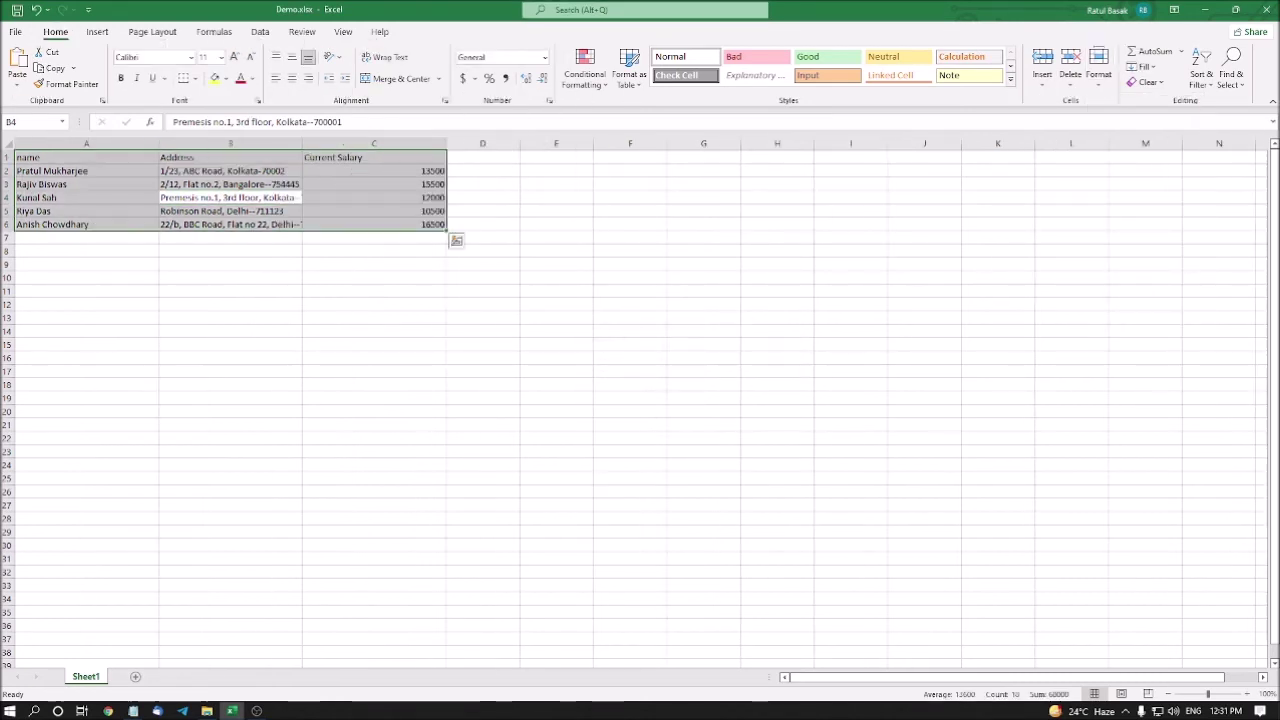
click(230, 184)
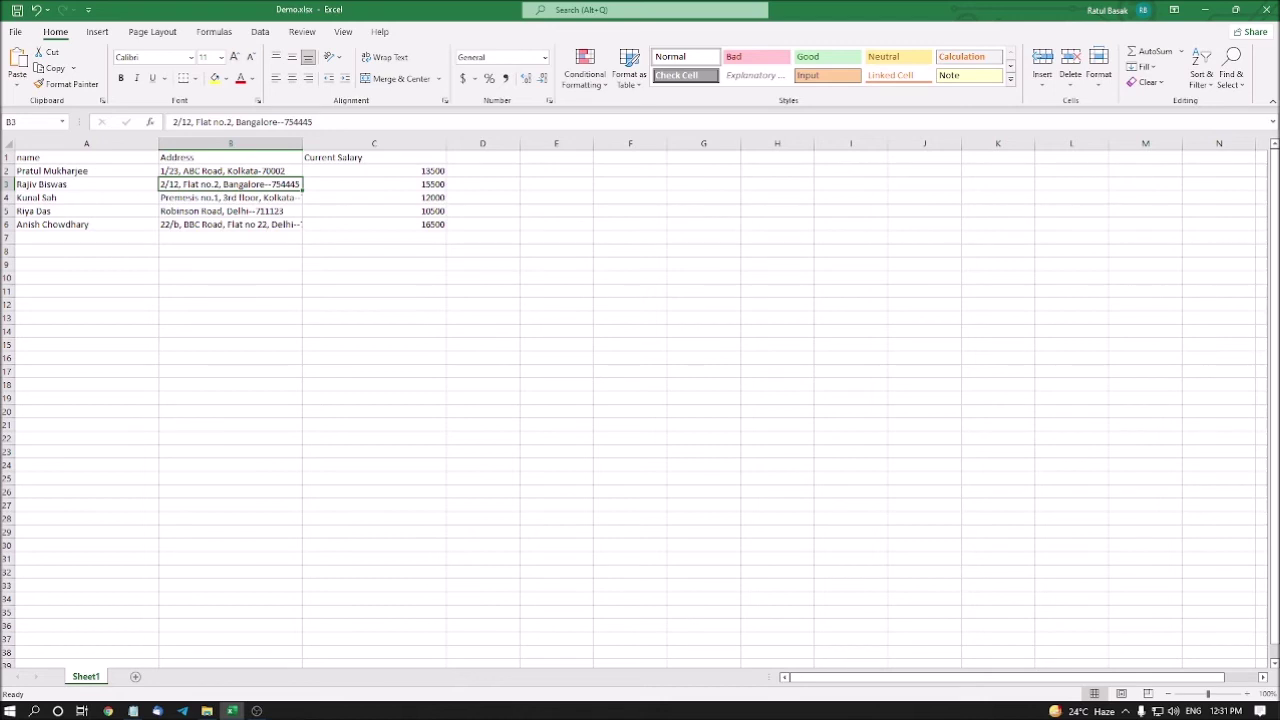
click(374, 184)
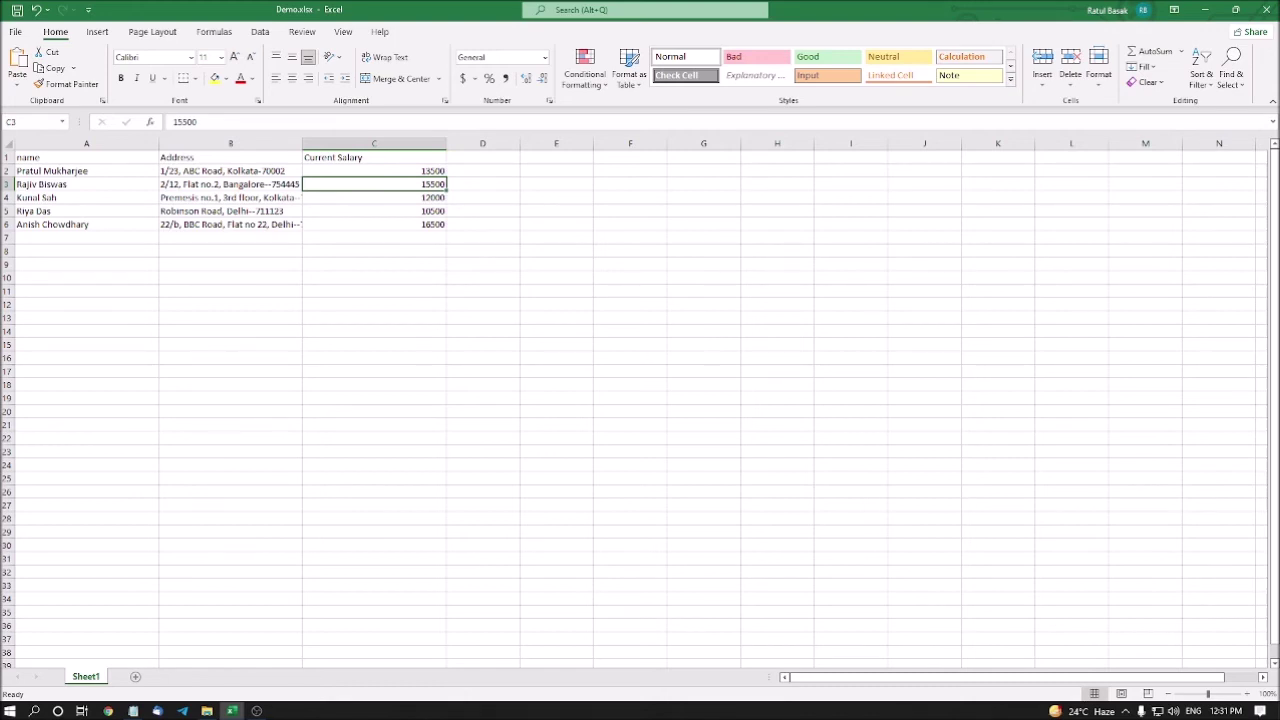
click(230, 184)
Move down to empty cell A7 and enter the new employee's full name, fixing a typo
click(86, 184)
click(86, 197)
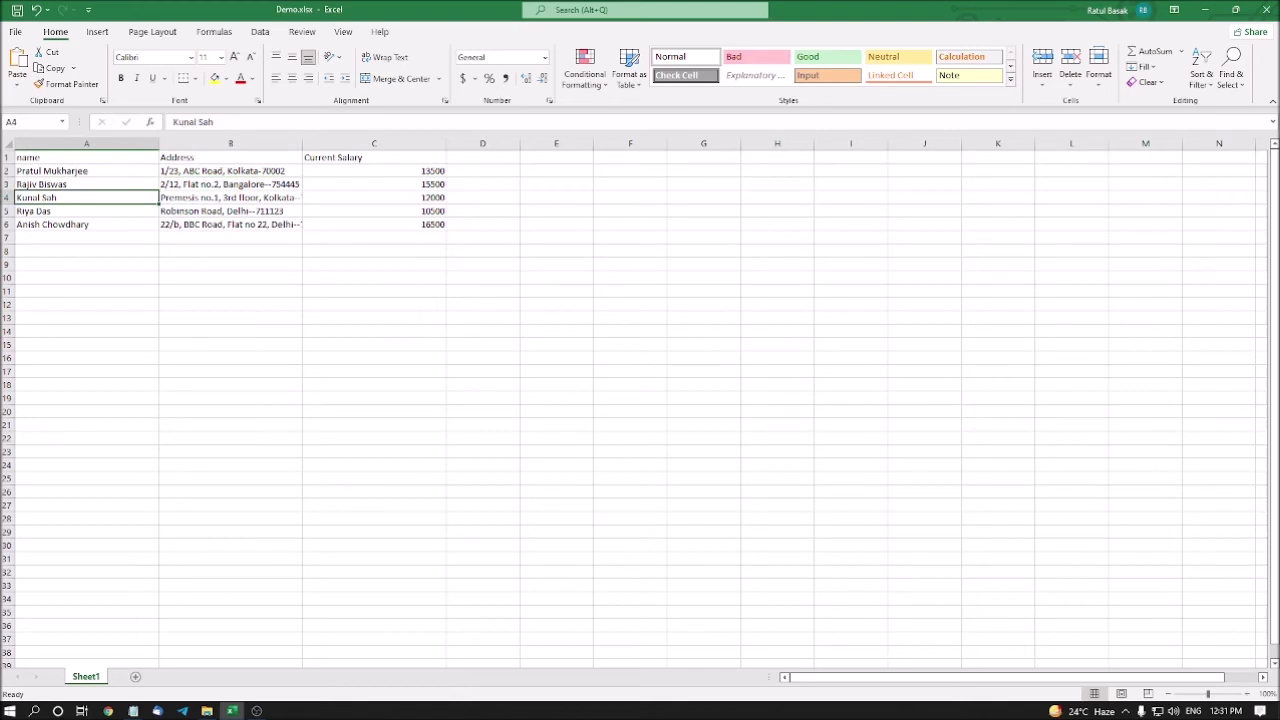
click(86, 211)
click(86, 224)
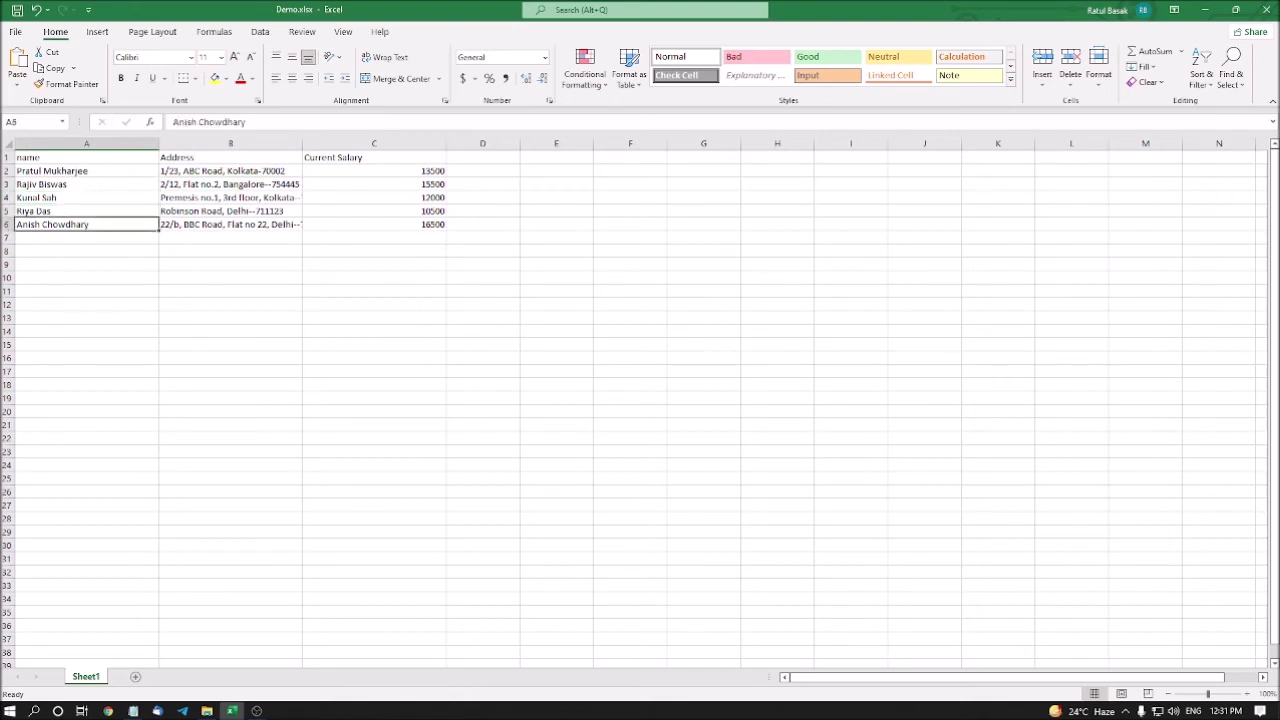
click(86, 237)
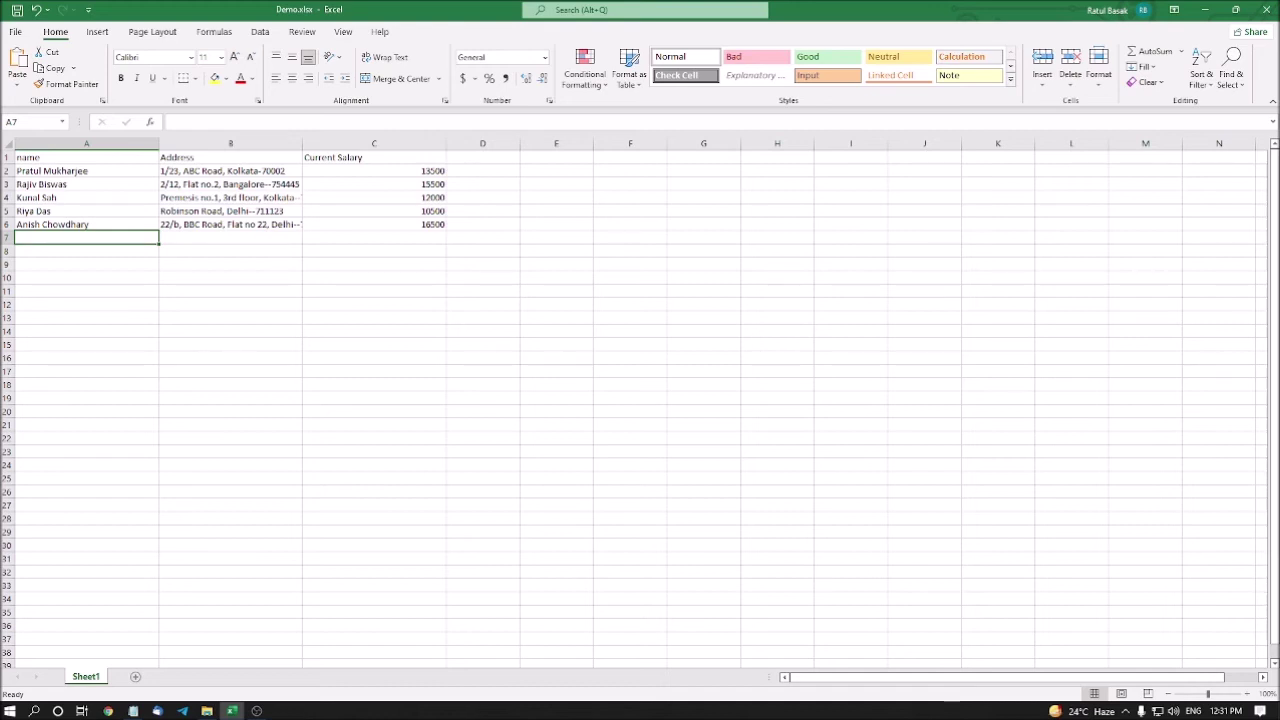
text(Ratul)
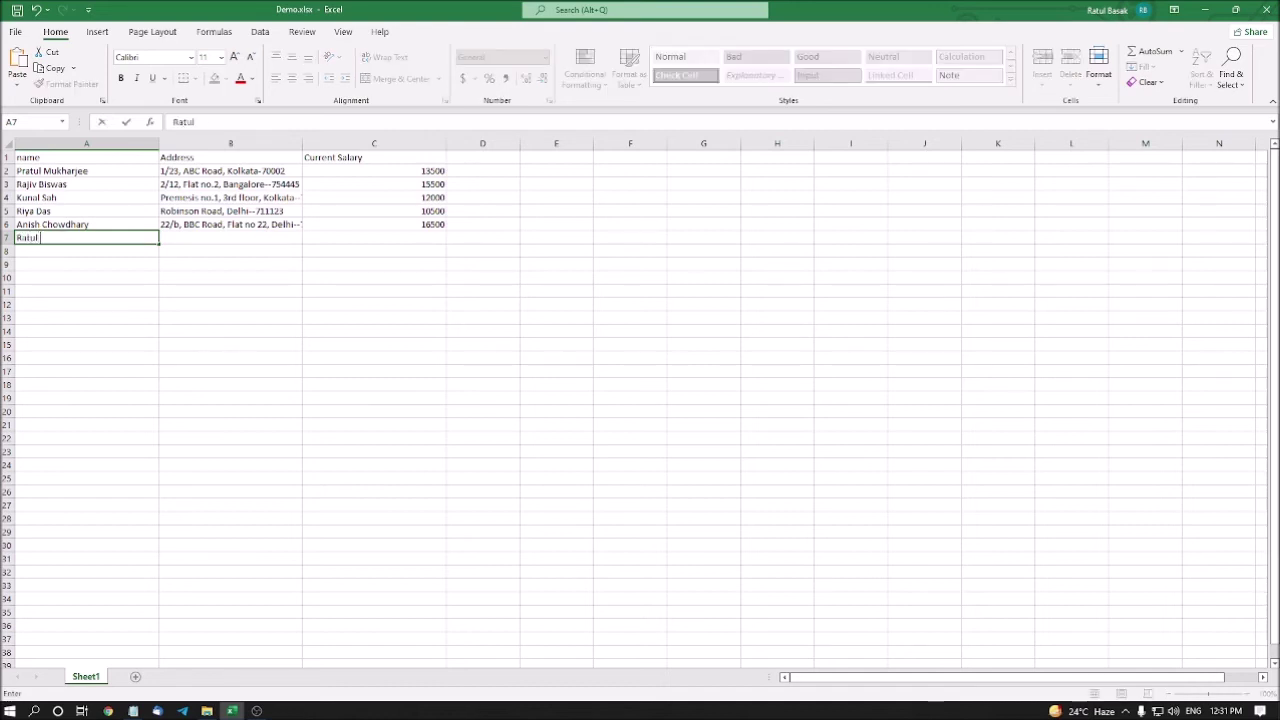
text( B)
key(BackSpace)
key(BackSpace)
key(BackSpace)
key(BackSpace)
key(BackSpace)
key(BackSpace)
key(BackSpace)
key(ctrl+Return)
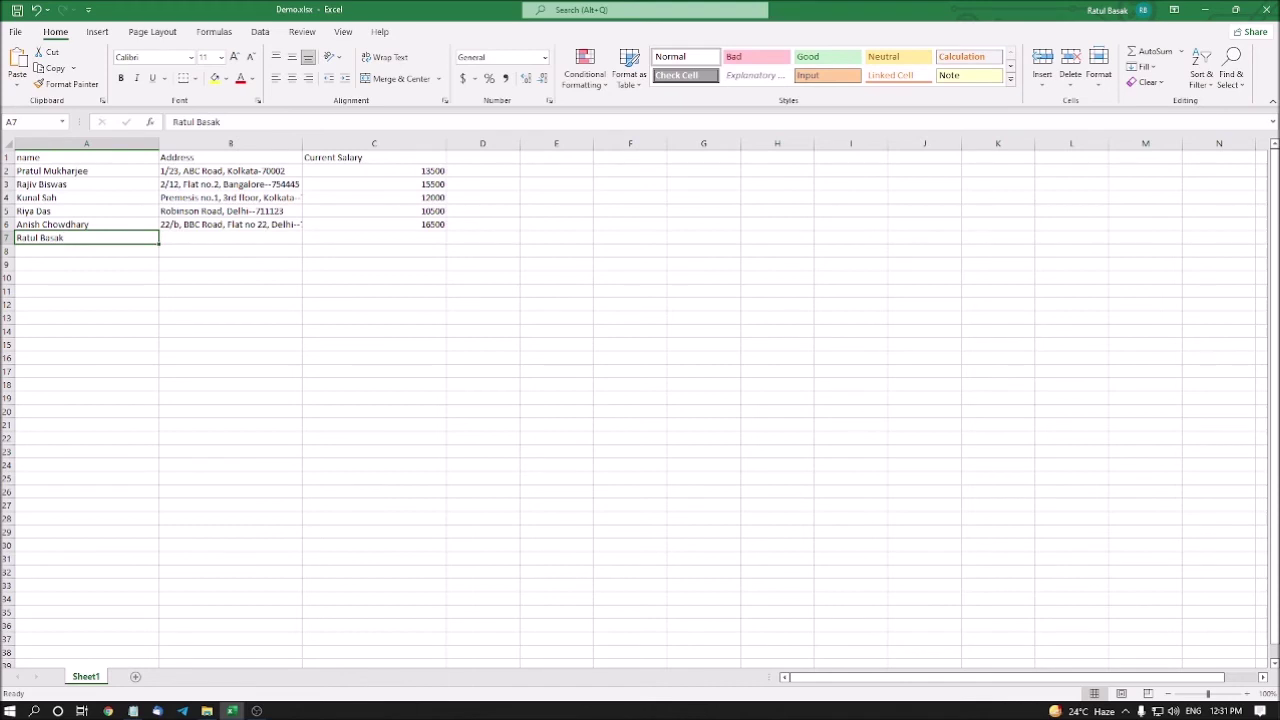
click(230, 238)
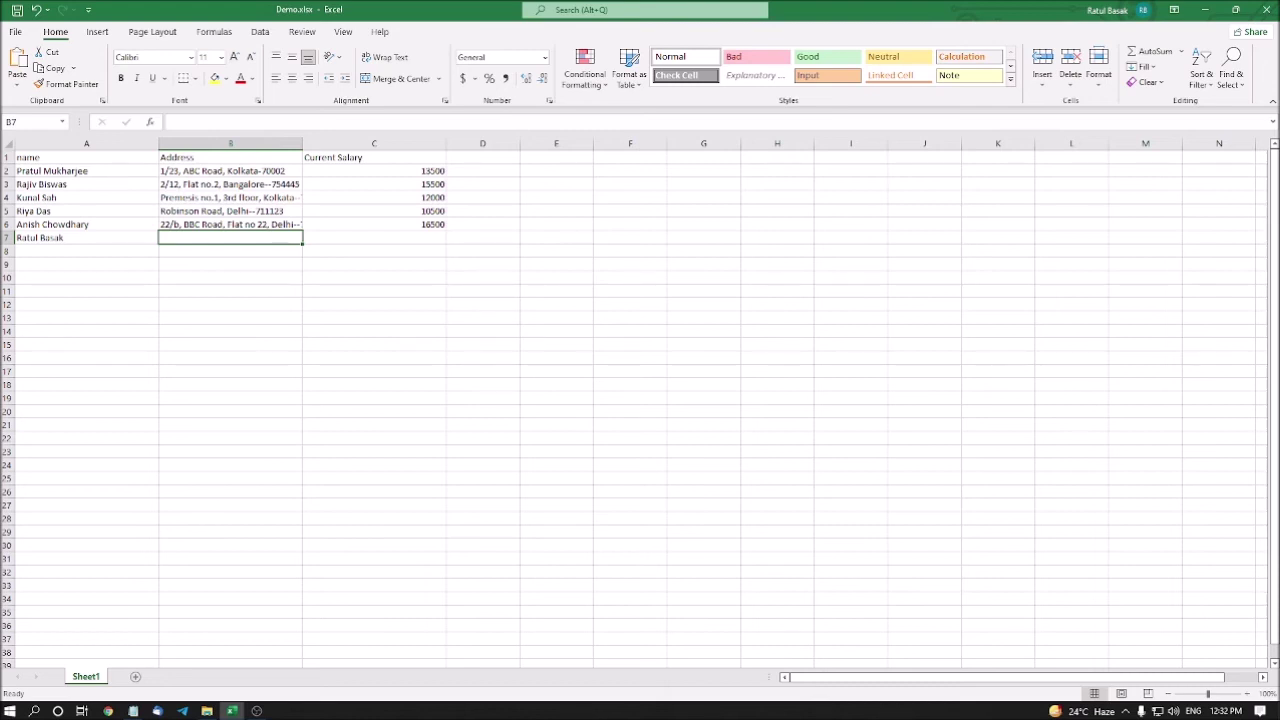
Type the street line of the new employee's address into B7 and commit it
text(1/)
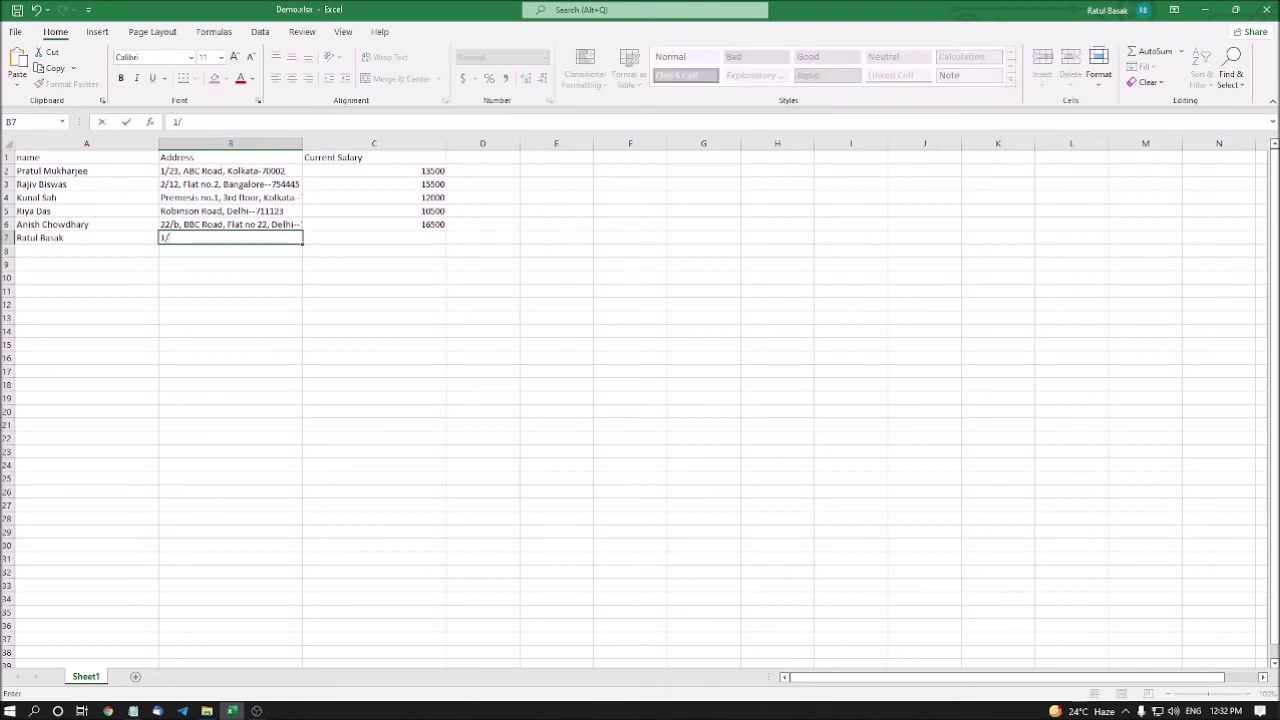
text(2,)
text(XYZ Road)
key(Return)
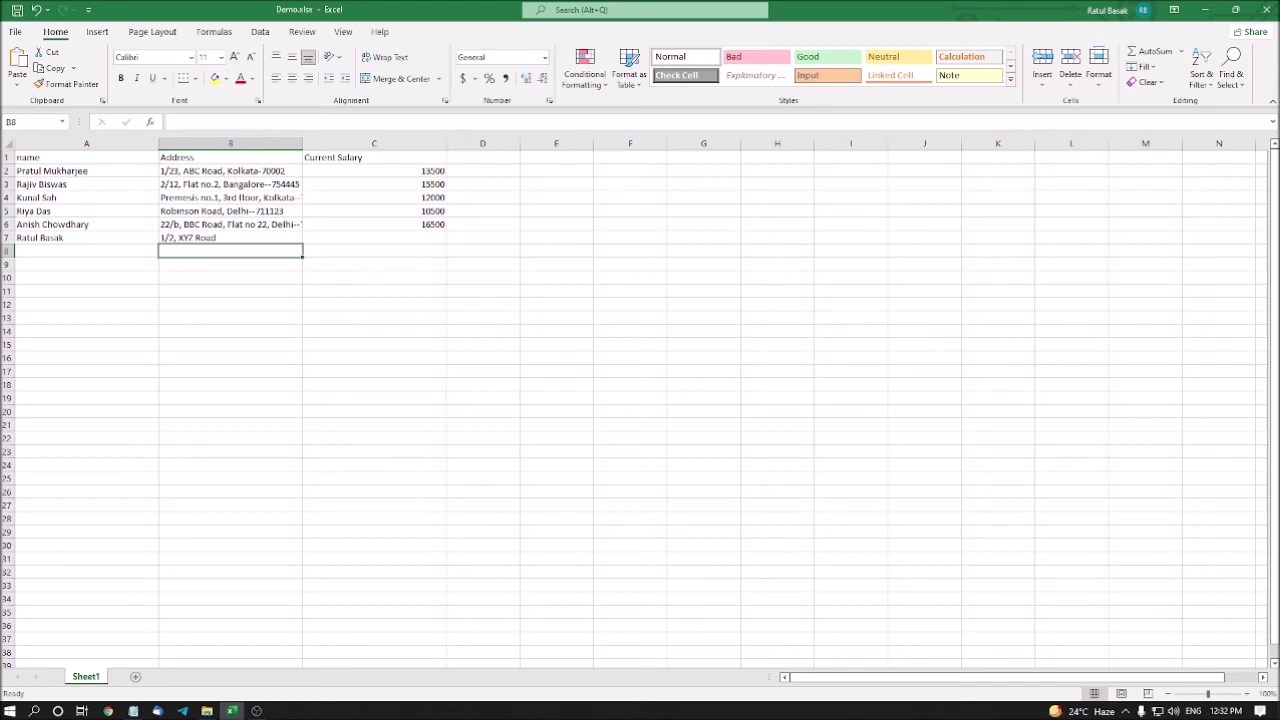
click(230, 238)
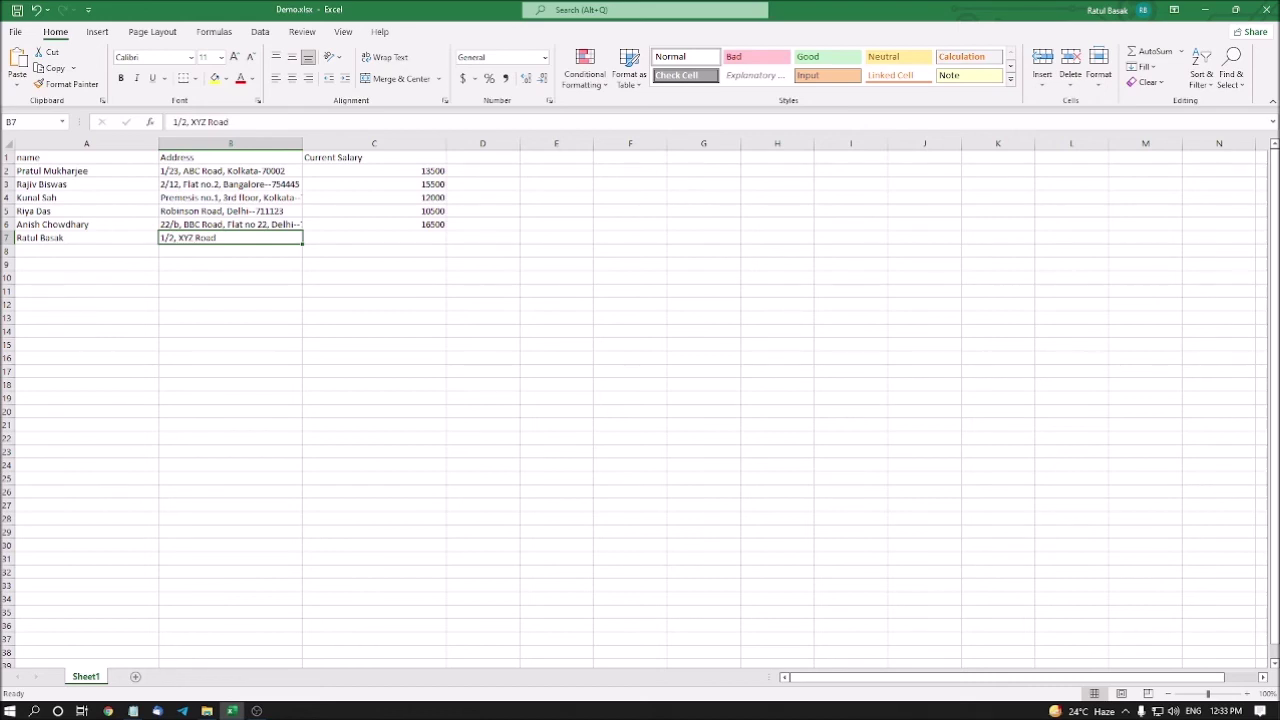
Edit cell B7 and insert a line break after the street address
key(F2)
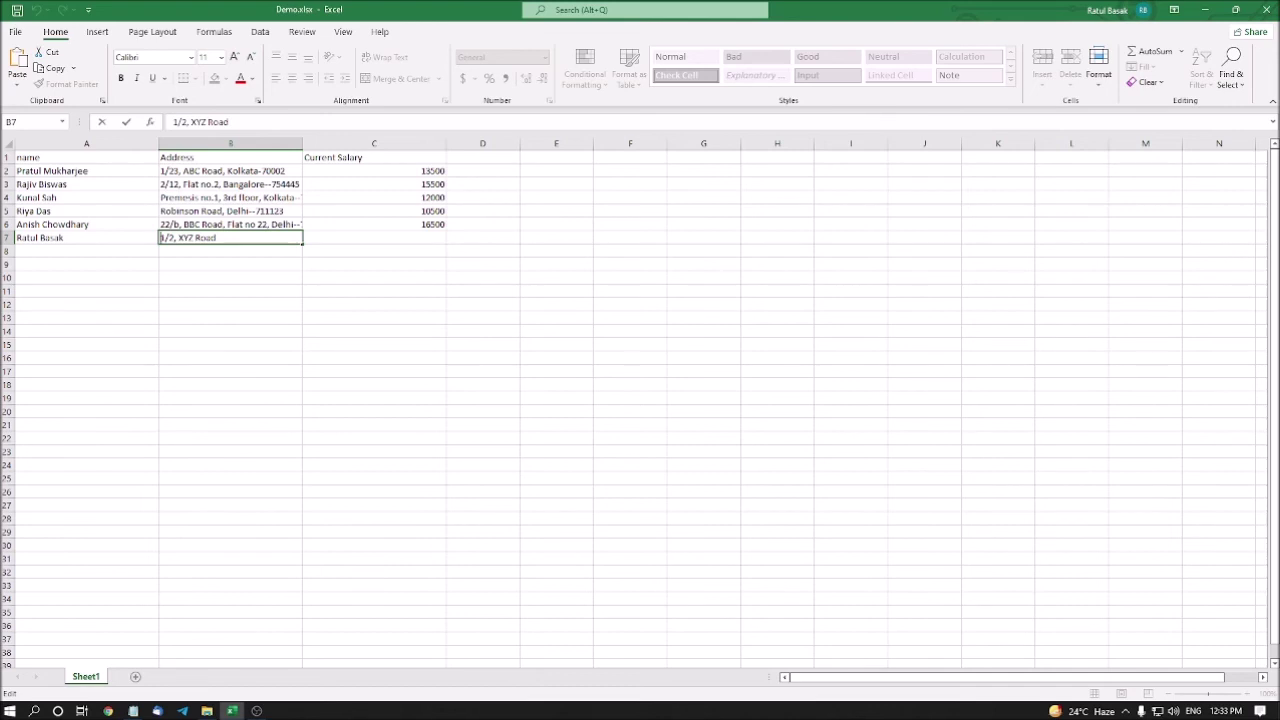
key(Right)
key(Right)
key(Right)
key(alt+Return)
Type the city and PIN code on B7's second line, fixing a typo, and commit the wrapped address
click(161, 238)
click(161, 250)
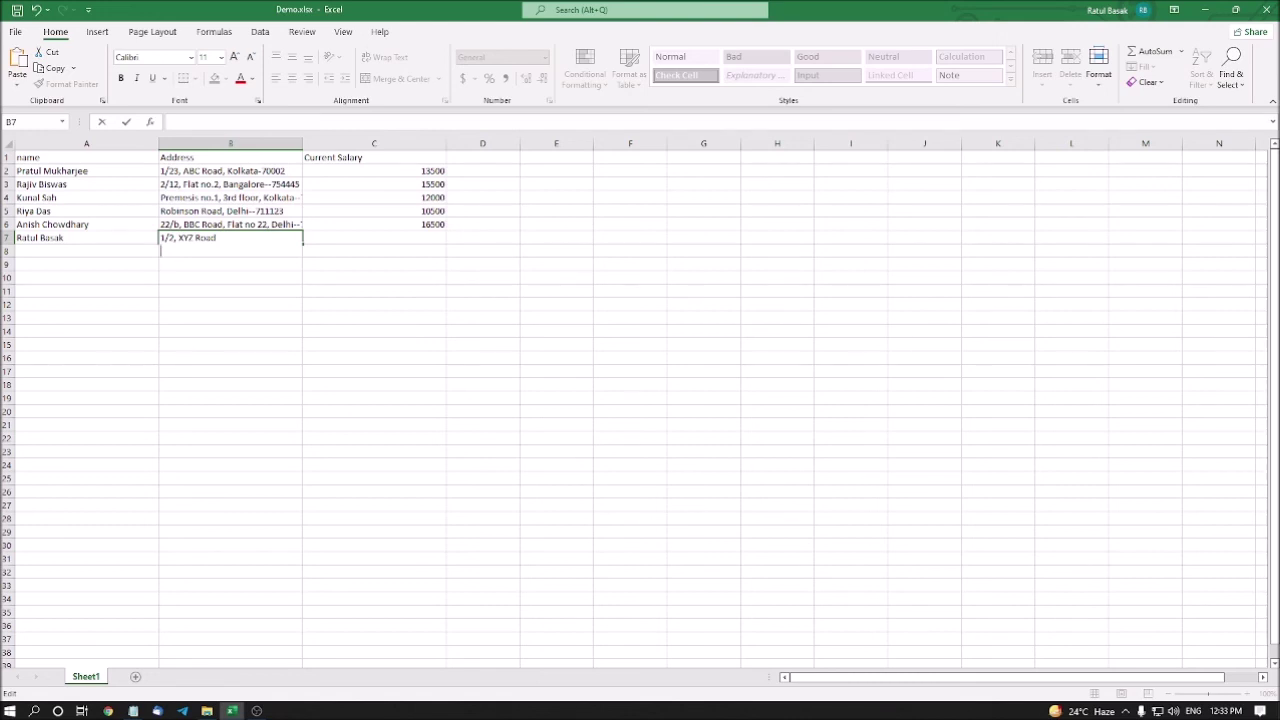
text(Kolkata--700001)
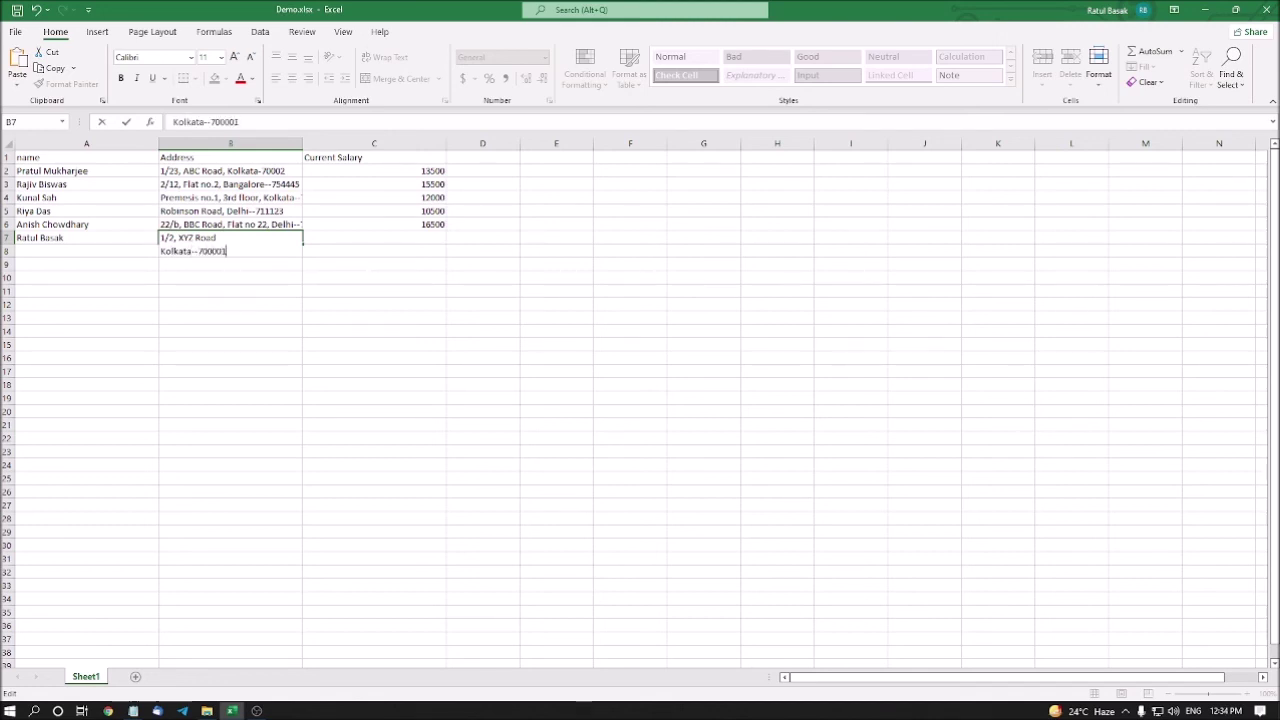
key(Return)
click(230, 244)
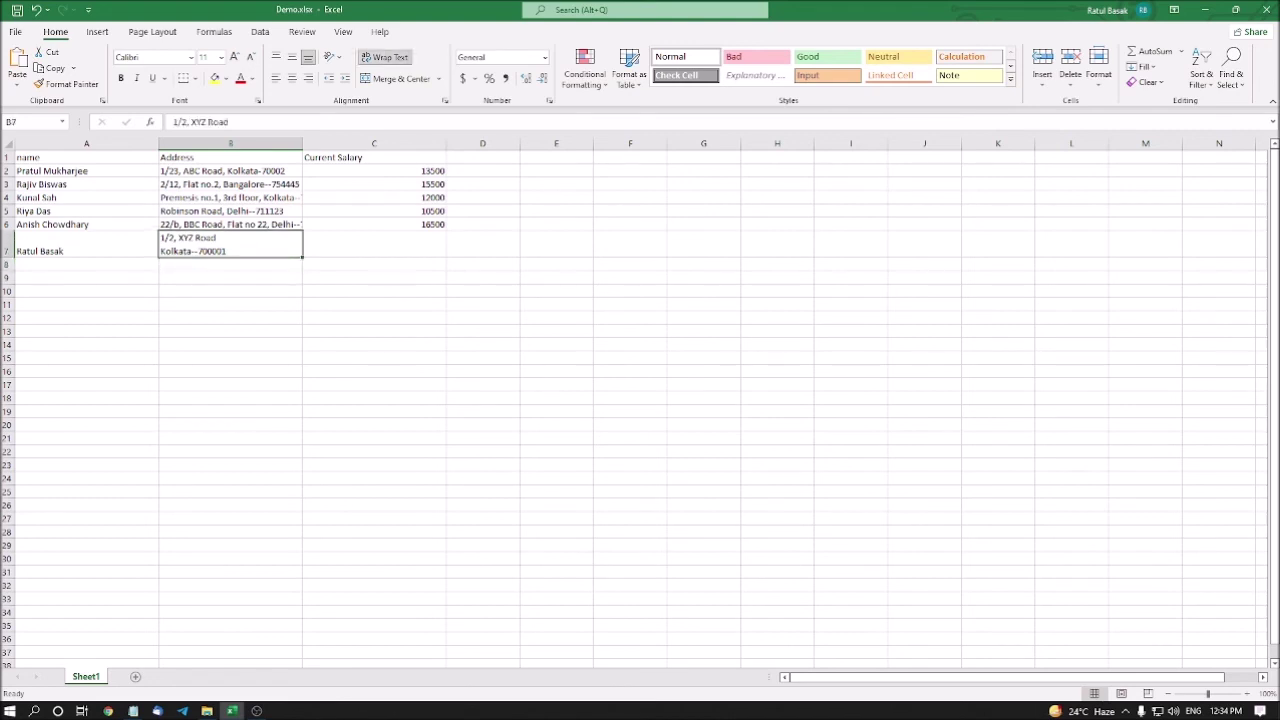